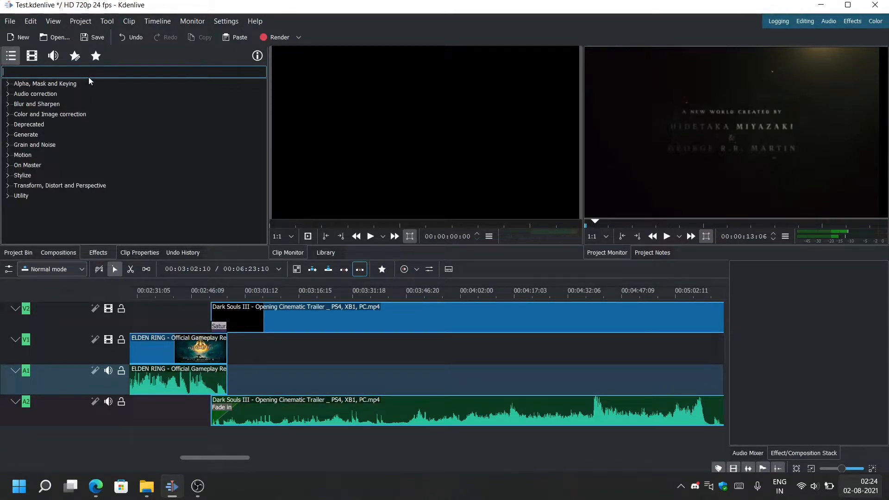
# Step: Search the effects for "rgb" and add RGB adjustment to the Dark Souls III clip on track V2
pyautogui.write('rg')
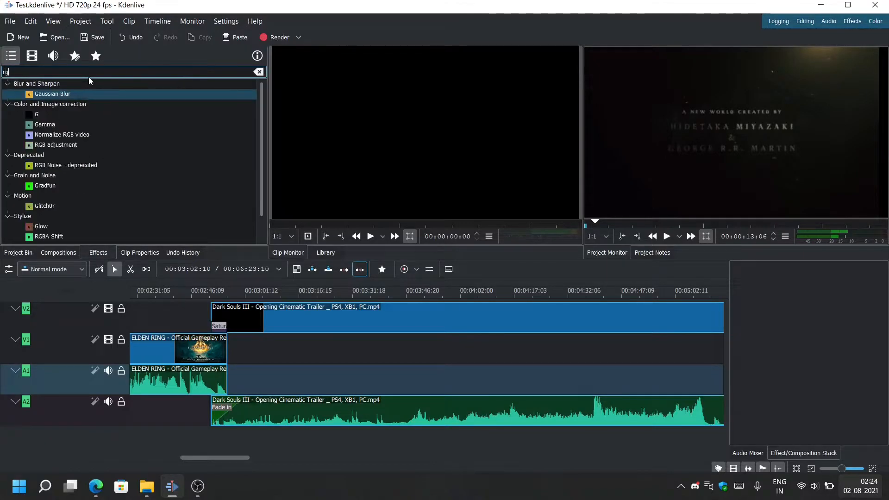
pyautogui.write('b')
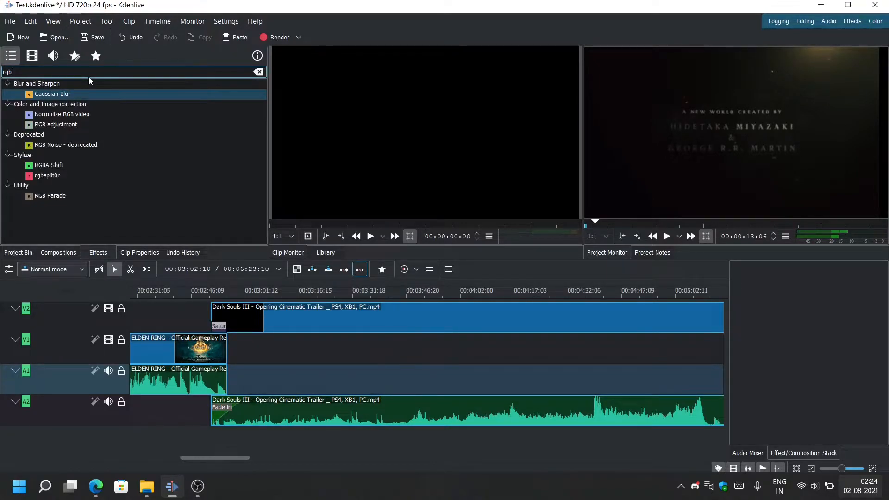
pyautogui.doubleClick(75, 126)
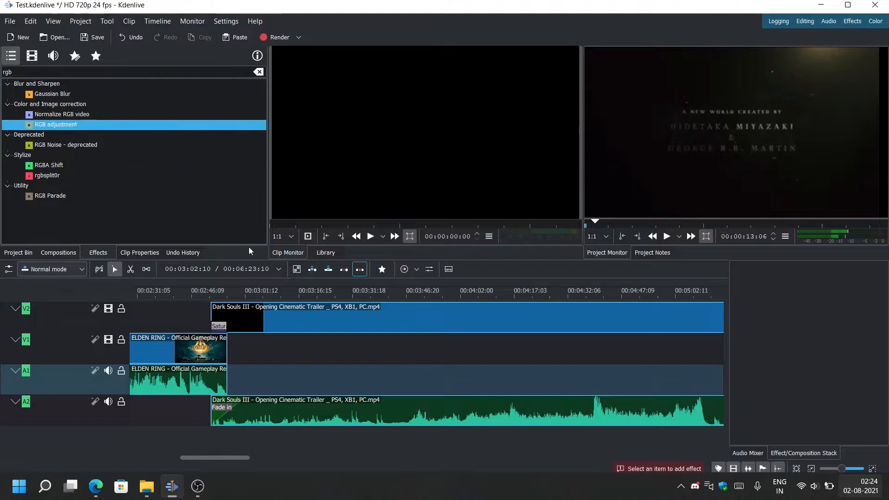
pyautogui.click(365, 326)
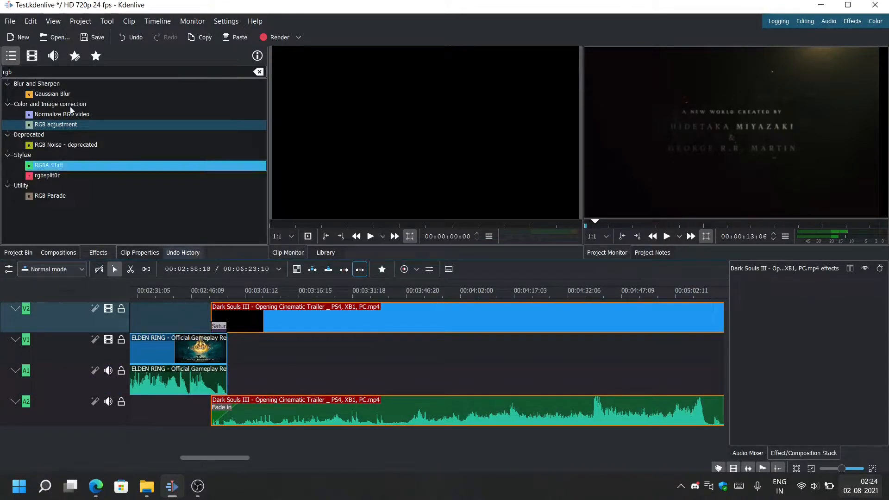
pyautogui.doubleClick(51, 126)
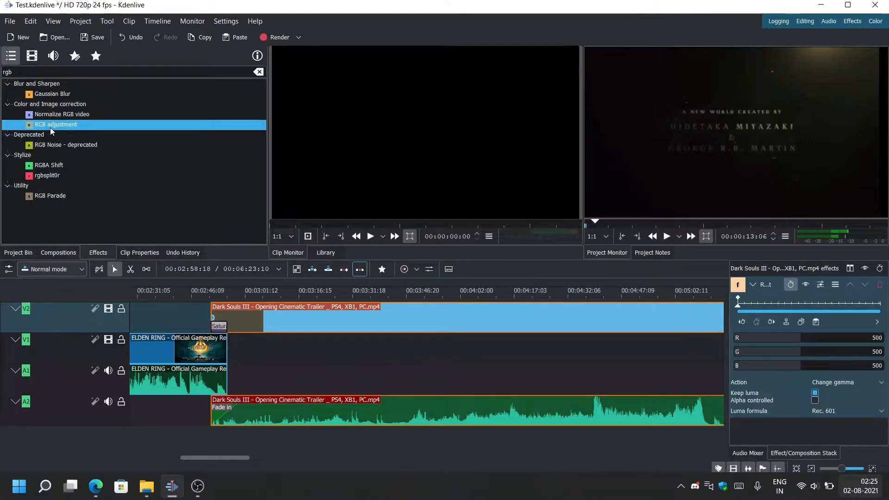
# Step: With the playhead at 00:04:28:01, set the RGB adjustment to R 1000, G 672 and B 728
pyautogui.click(803, 343)
pyautogui.moveTo(803, 343); pyautogui.dragTo(832, 370)
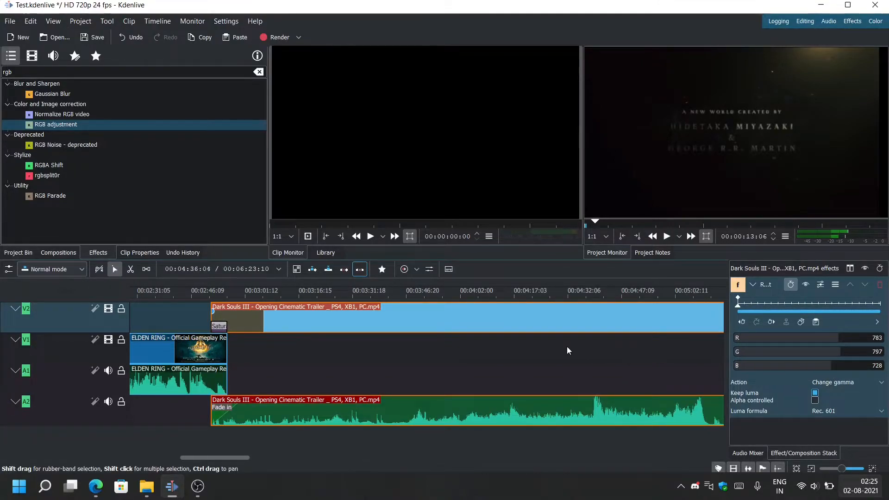
pyautogui.click(553, 344)
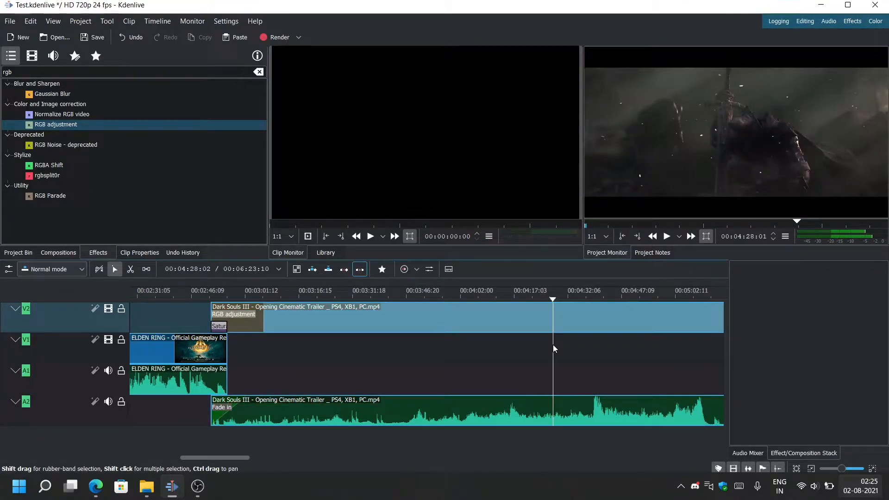
pyautogui.click(560, 318)
pyautogui.moveTo(831, 338); pyautogui.dragTo(886, 341)
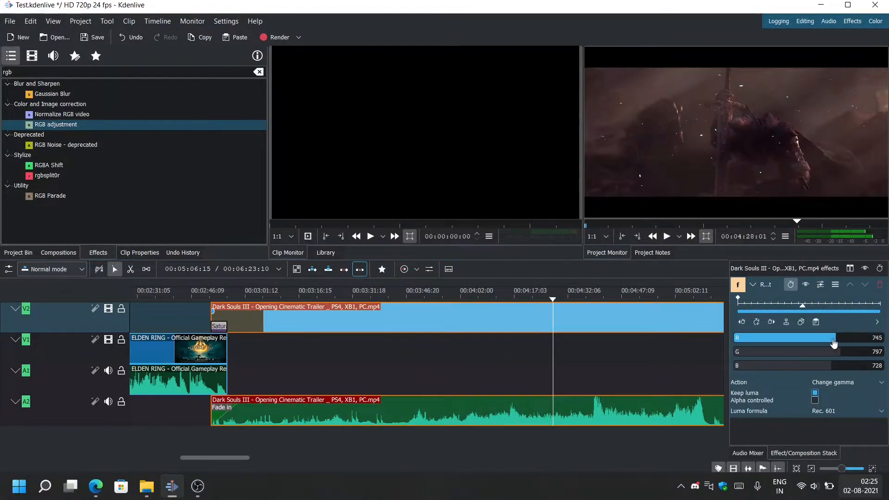
pyautogui.moveTo(842, 355); pyautogui.dragTo(824, 359)
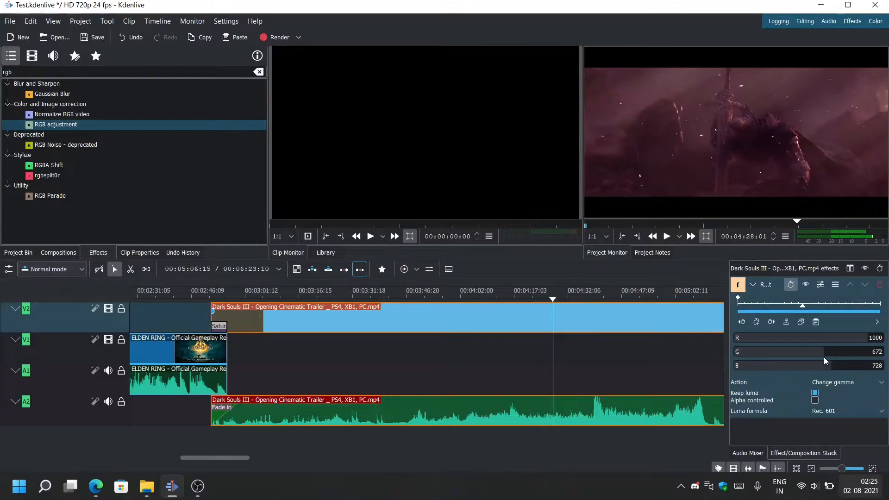
# Step: Tint the clip magenta by setting G to 3 and B to 1000 in the RGB adjustment
pyautogui.moveTo(833, 370); pyautogui.dragTo(816, 385)
pyautogui.moveTo(823, 352); pyautogui.dragTo(735, 366)
pyautogui.moveTo(811, 369); pyautogui.dragTo(870, 338)
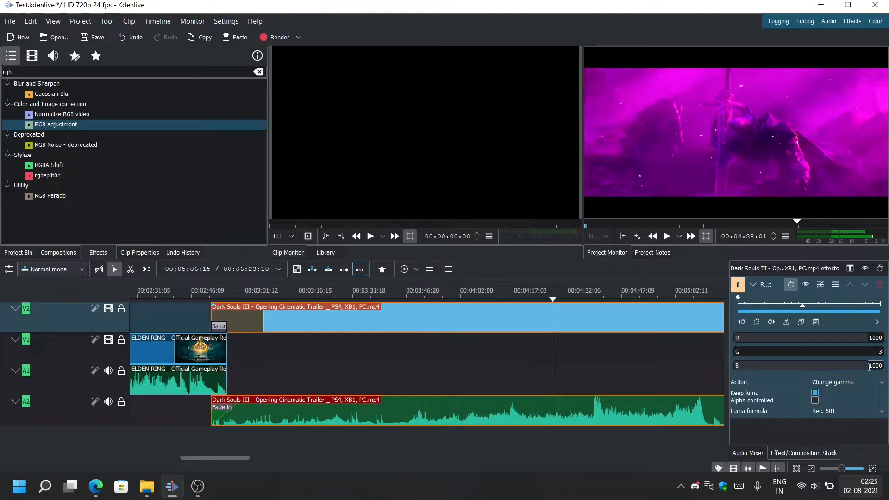
# Step: Tint the clip pure green by setting the RGB adjustment to B 0, R 0 and G 1000
pyautogui.moveTo(868, 370); pyautogui.dragTo(727, 370)
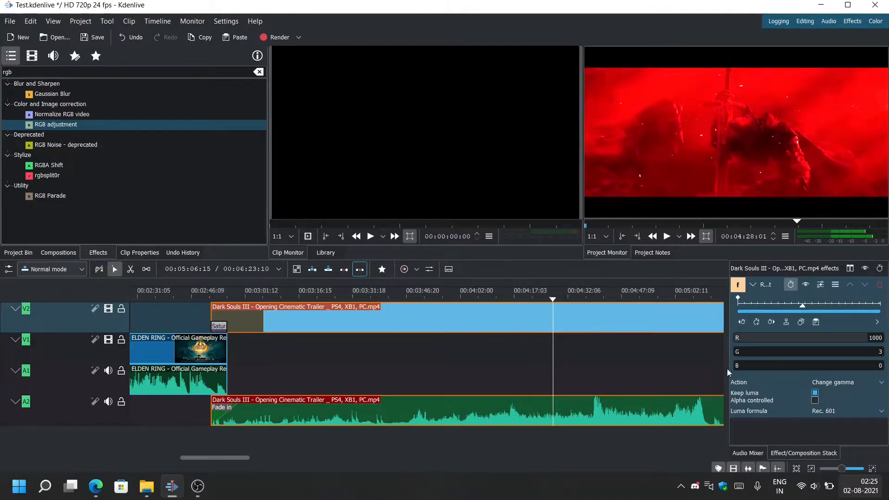
pyautogui.moveTo(870, 337); pyautogui.dragTo(886, 358)
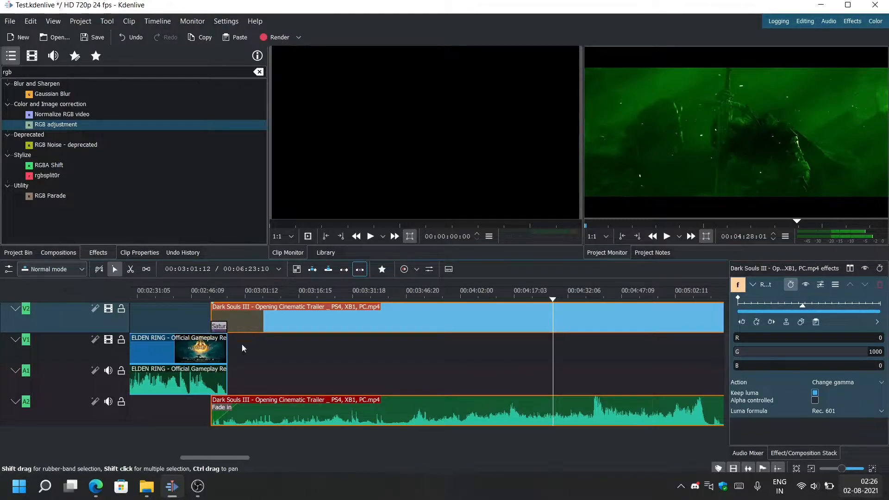
# Step: At the start of the Dark Souls III clip, set the RGB adjustment to R 1000 and G 0 for a red tint
pyautogui.click(217, 435)
pyautogui.moveTo(212, 434); pyautogui.dragTo(213, 433)
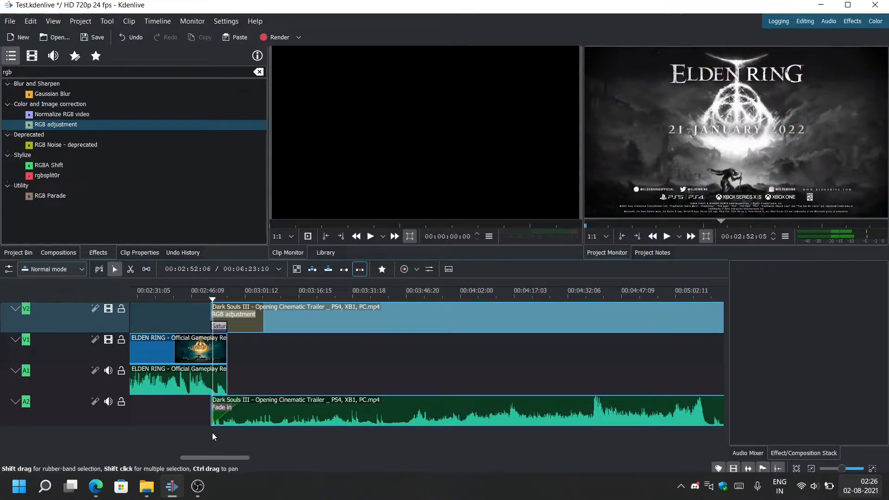
pyautogui.click(484, 325)
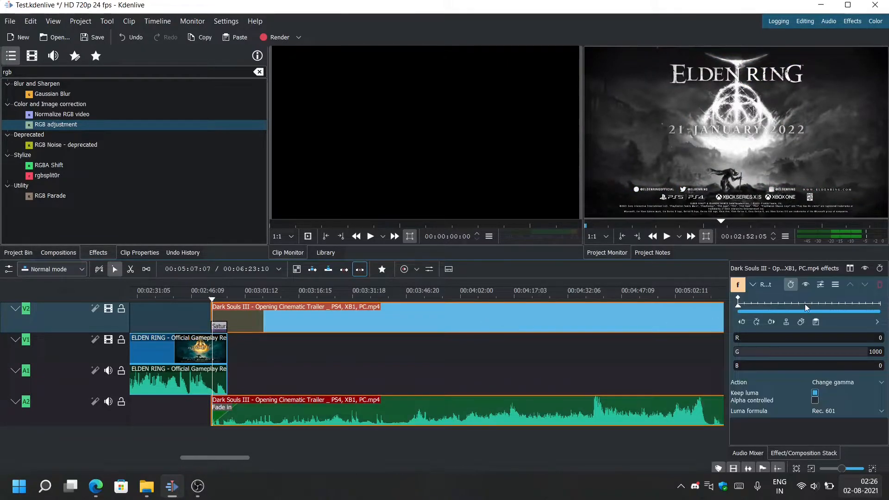
pyautogui.moveTo(740, 342); pyautogui.dragTo(721, 365)
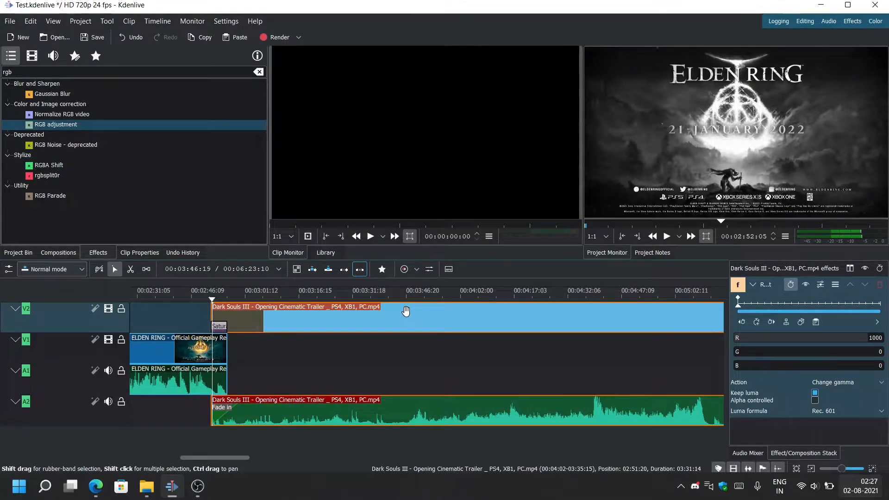
# Step: Add an RGB adjustment keyframe at 00:03:46:06 and set it to R 0 and G 1000 for a green tint
pyautogui.click(404, 346)
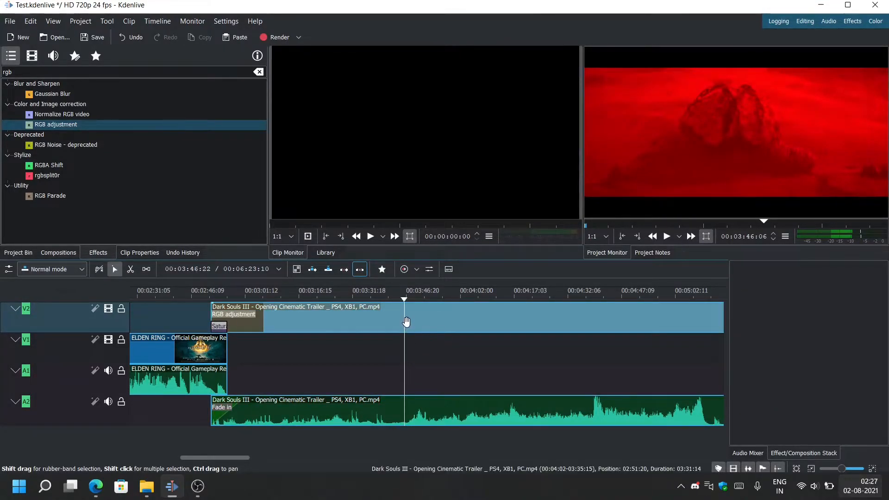
pyautogui.click(427, 324)
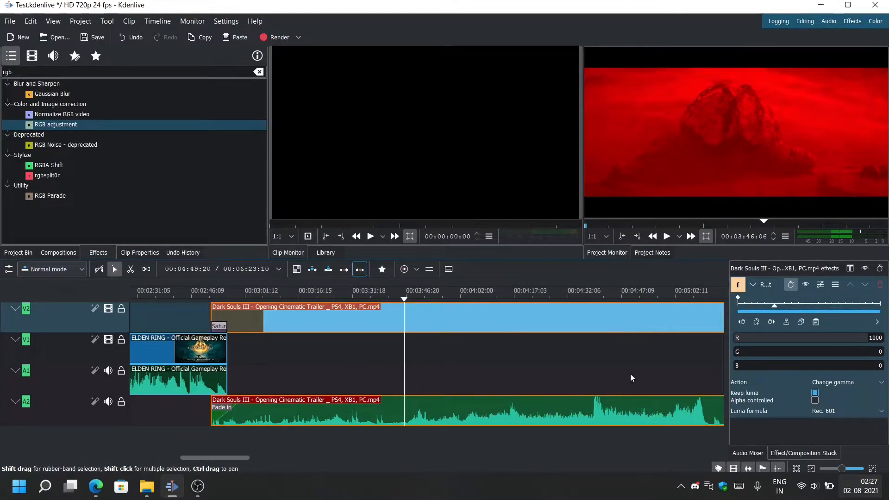
pyautogui.click(759, 325)
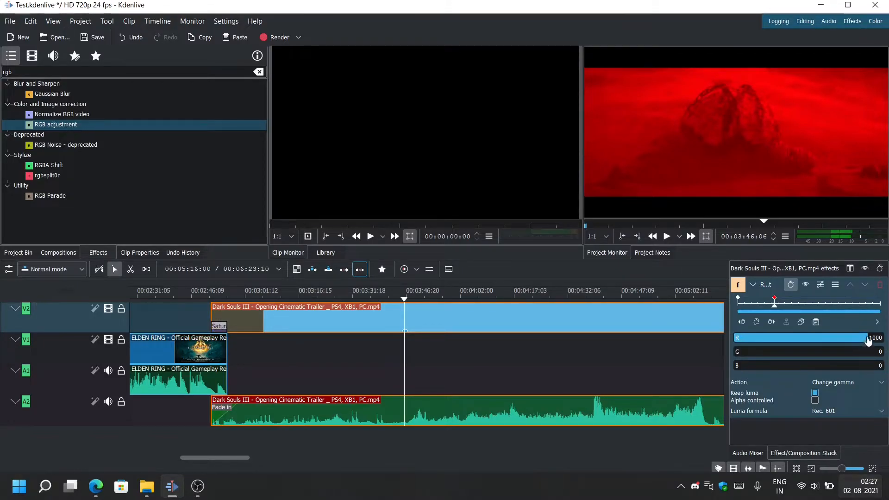
pyautogui.moveTo(868, 340); pyautogui.dragTo(877, 362)
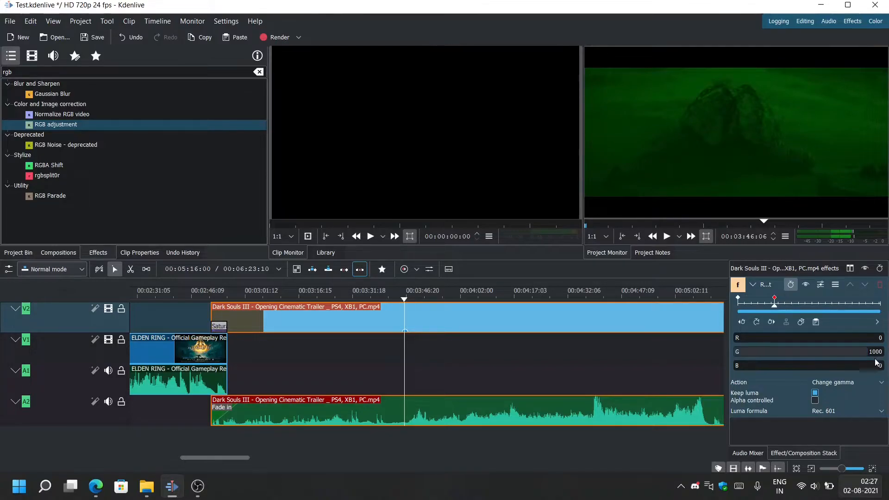
# Step: Compare the RGB values between the two keyframes with those at the first and second keyframes
pyautogui.click(227, 436)
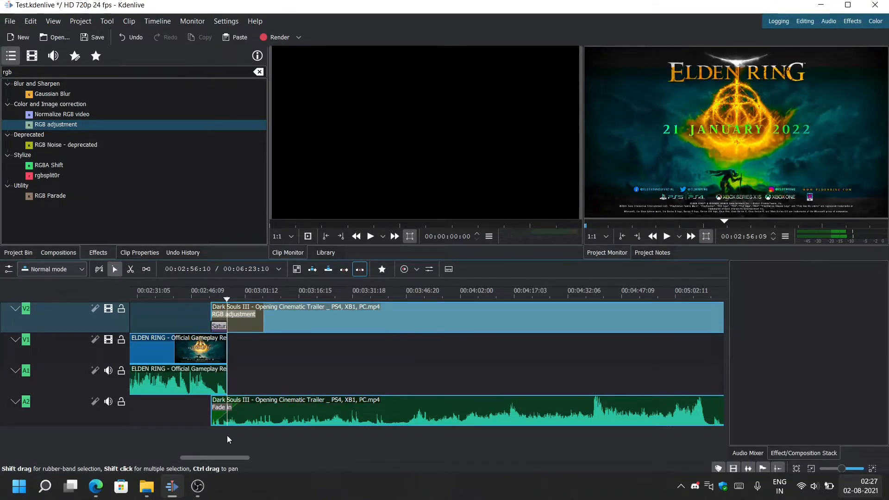
pyautogui.click(277, 325)
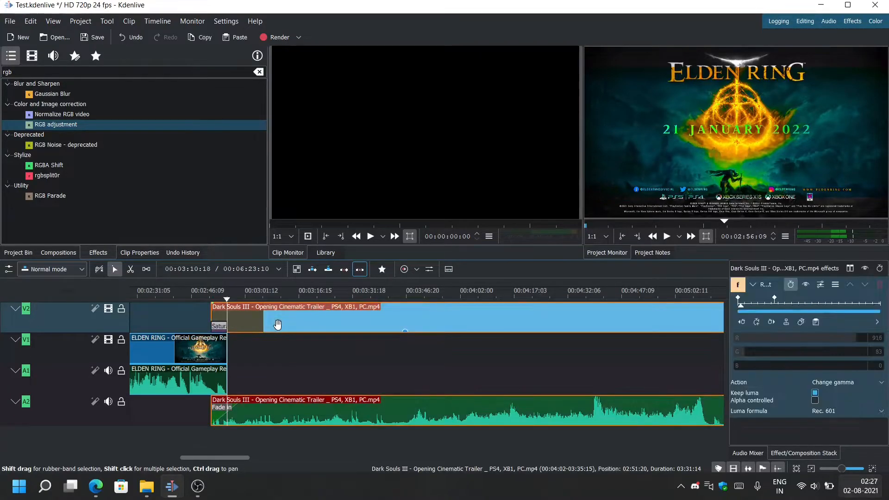
pyautogui.click(738, 298)
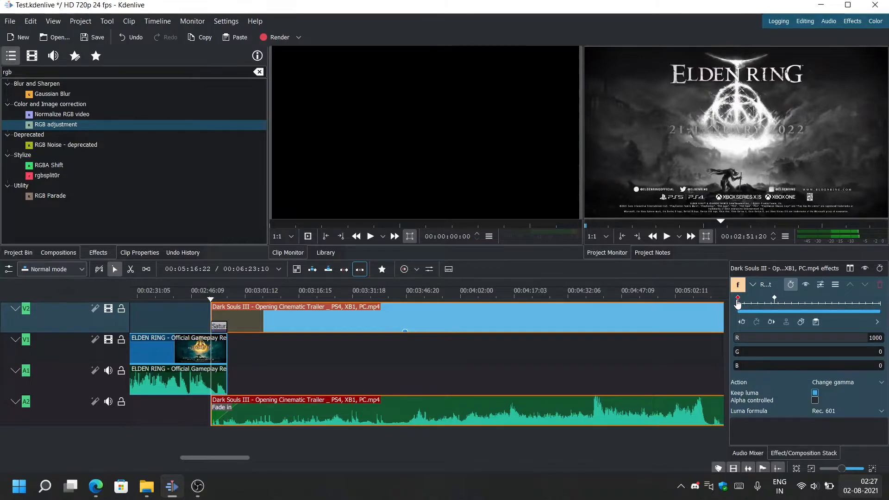
pyautogui.click(774, 299)
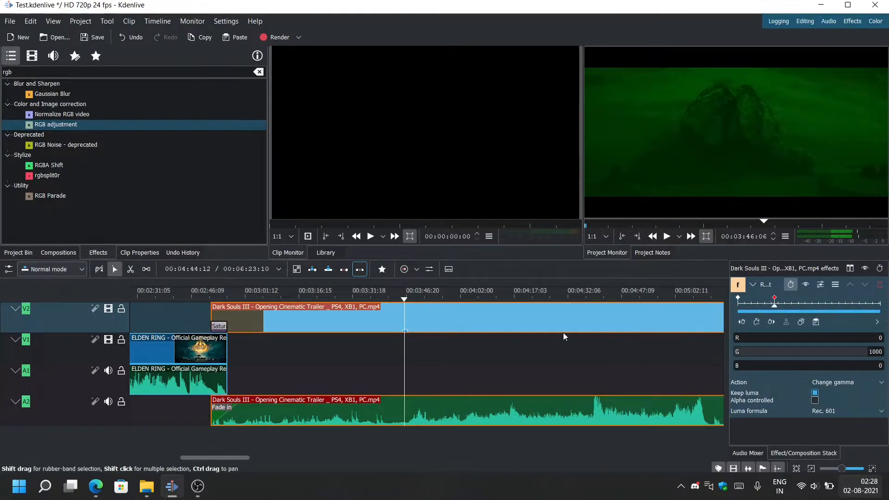
# Step: Play the timeline from just before the Dark Souls III clip to preview the red-to-green transition
pyautogui.click(199, 440)
pyautogui.press('space')
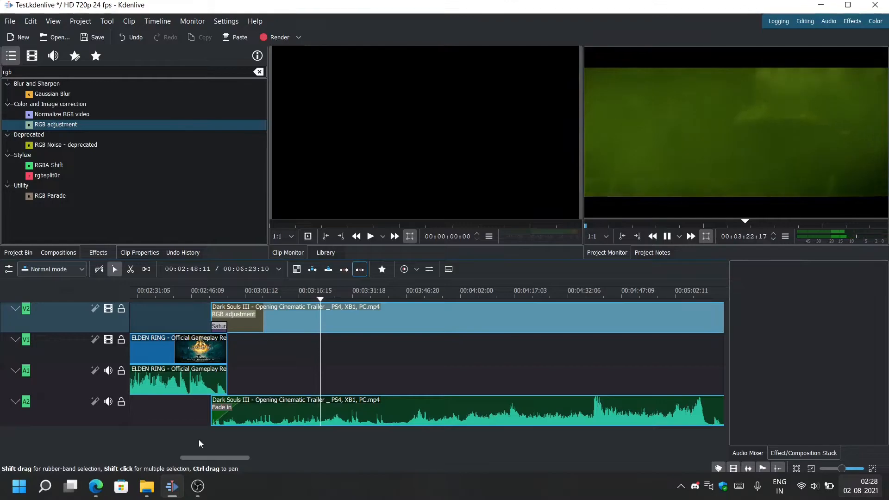
pyautogui.press('space')
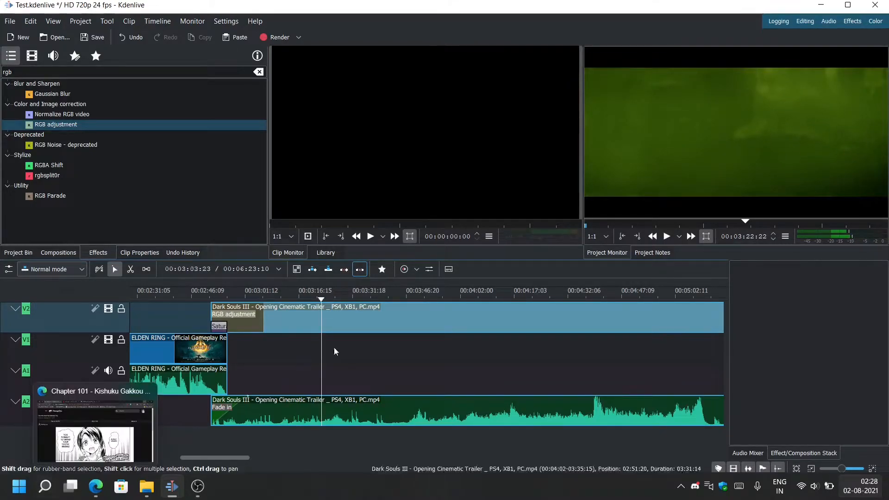
# Step: Add an RGB adjustment keyframe at 00:03:20:16 and set it to R 0, G 0 and B 814 for a blue tint
pyautogui.click(380, 319)
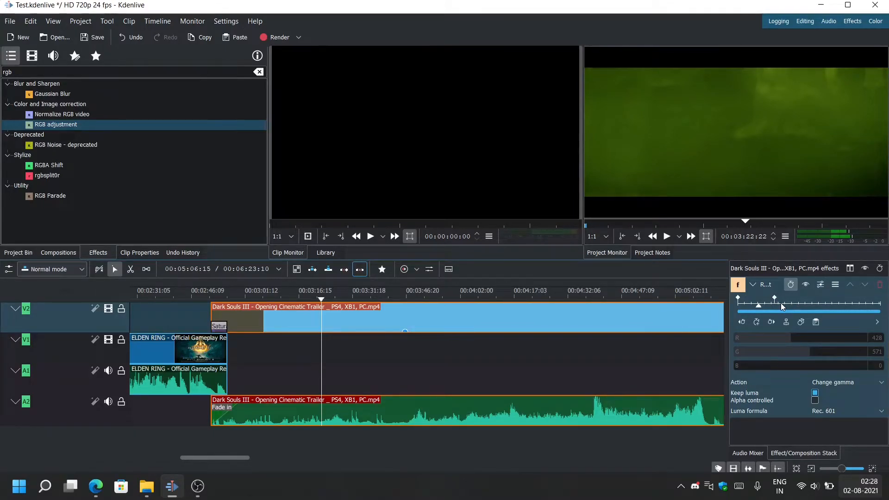
pyautogui.moveTo(781, 303)
pyautogui.mouseDown()
pyautogui.moveTo(831, 304)
pyautogui.moveTo(784, 311)
pyautogui.mouseUp()
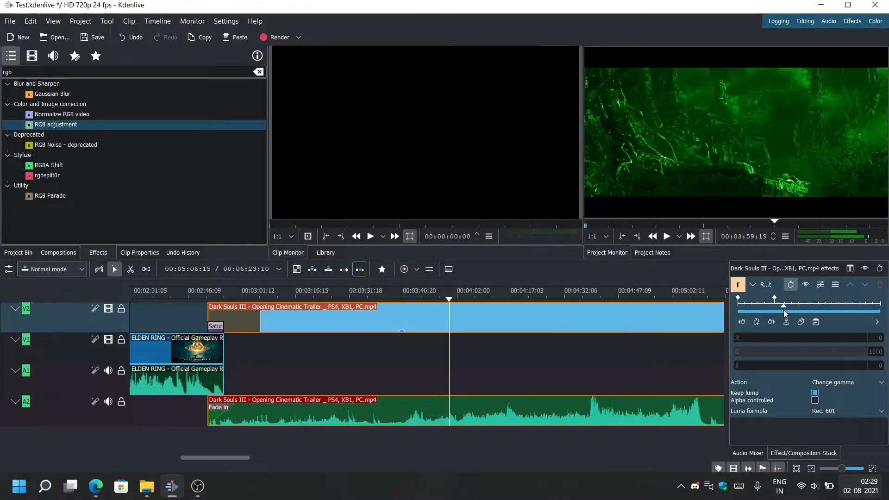
pyautogui.moveTo(784, 307); pyautogui.dragTo(757, 312)
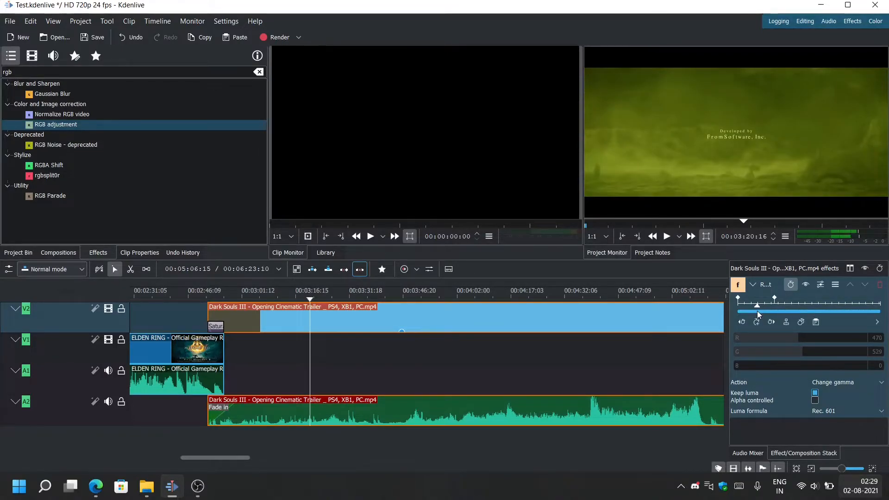
pyautogui.click(756, 322)
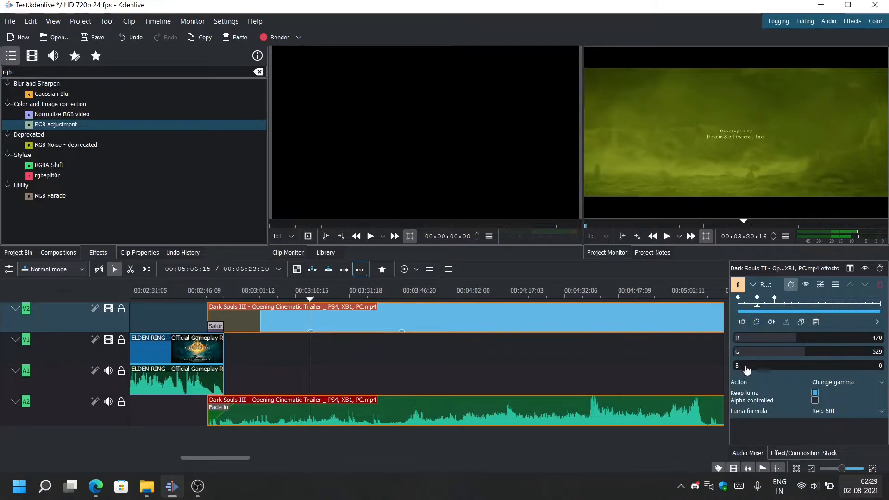
pyautogui.moveTo(738, 369); pyautogui.dragTo(845, 371)
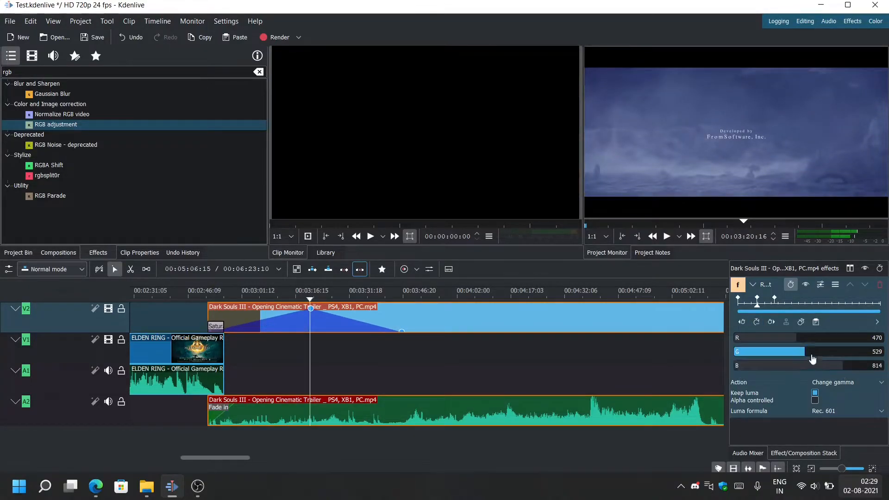
pyautogui.moveTo(800, 341); pyautogui.dragTo(733, 348)
pyautogui.moveTo(805, 356); pyautogui.dragTo(727, 353)
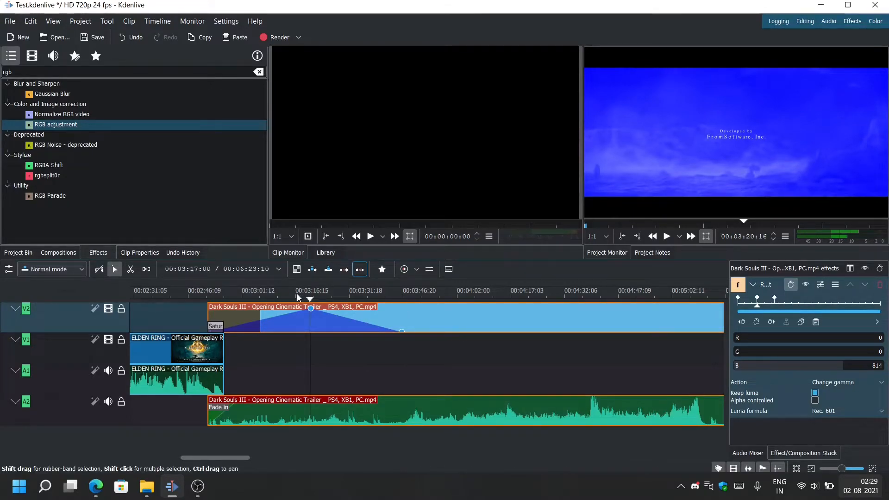
# Step: Raise the middle keyframe's blue level to about 873 directly on the timeline clip
pyautogui.moveTo(310, 311)
pyautogui.moveTo(310, 308)
pyautogui.mouseDown()
pyautogui.moveTo(311, 324)
pyautogui.moveTo(311, 309)
pyautogui.mouseUp()
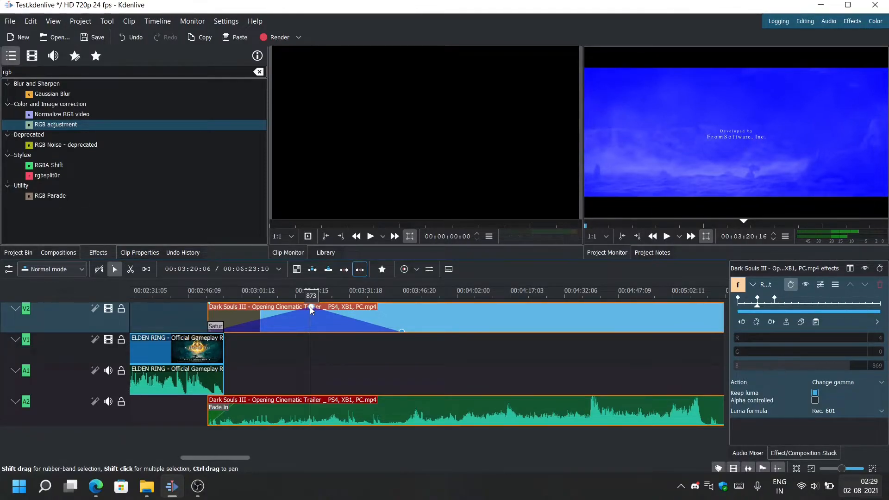
# Step: Play the Dark Souls III clip from near its start to preview the transition from red towards blue
pyautogui.click(239, 354)
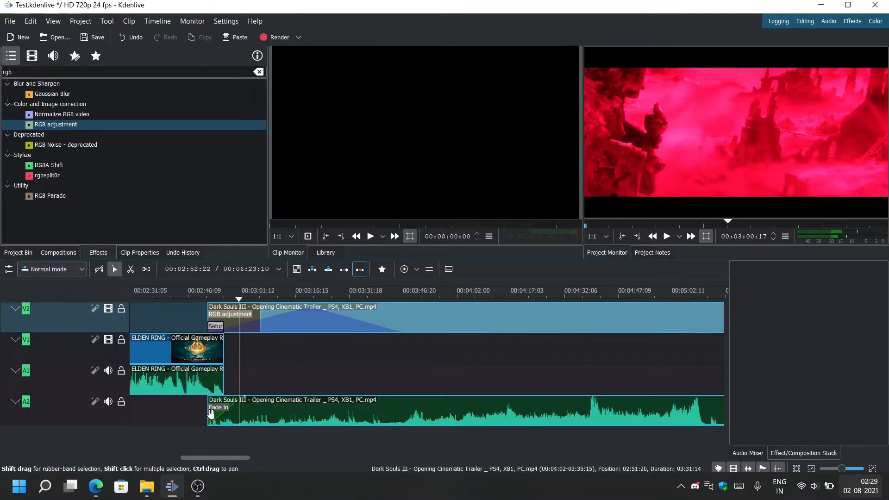
pyautogui.press('space')
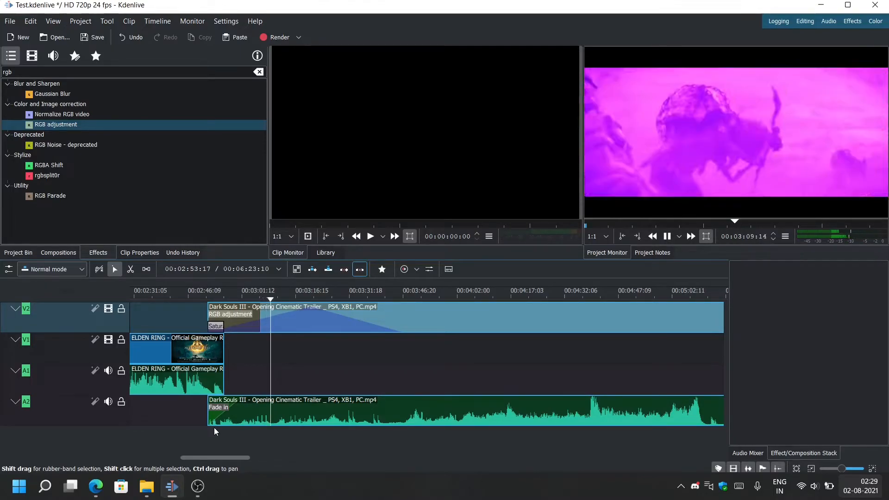
pyautogui.press('space')
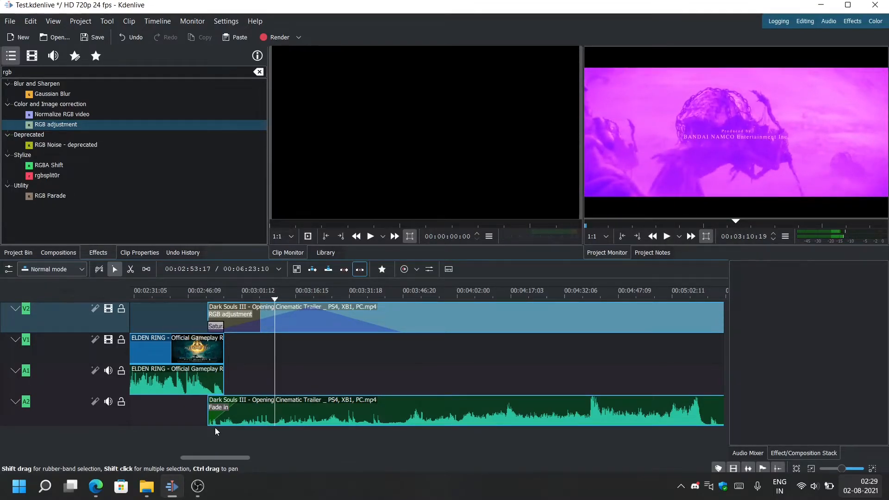
# Step: Play the Dark Souls III clip from about 00:03:29:00 to 00:03:35:09 to preview the blue-to-green transition
pyautogui.click(341, 425)
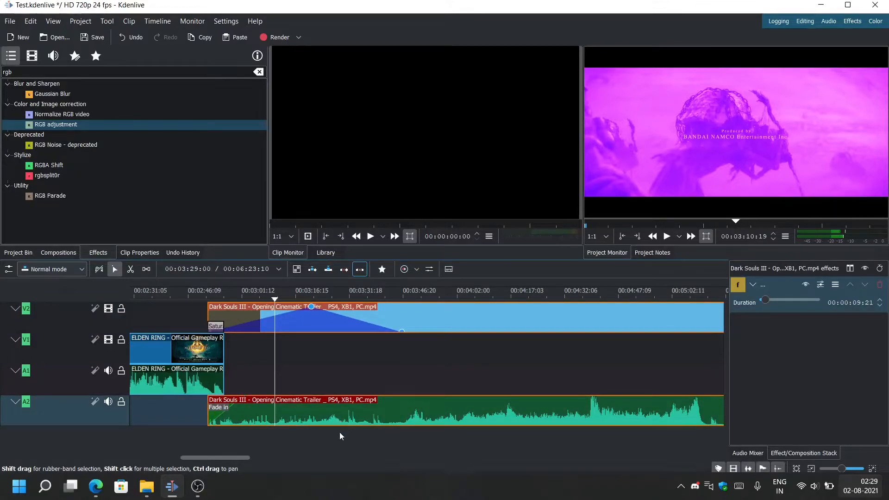
pyautogui.click(340, 435)
pyautogui.press('space')
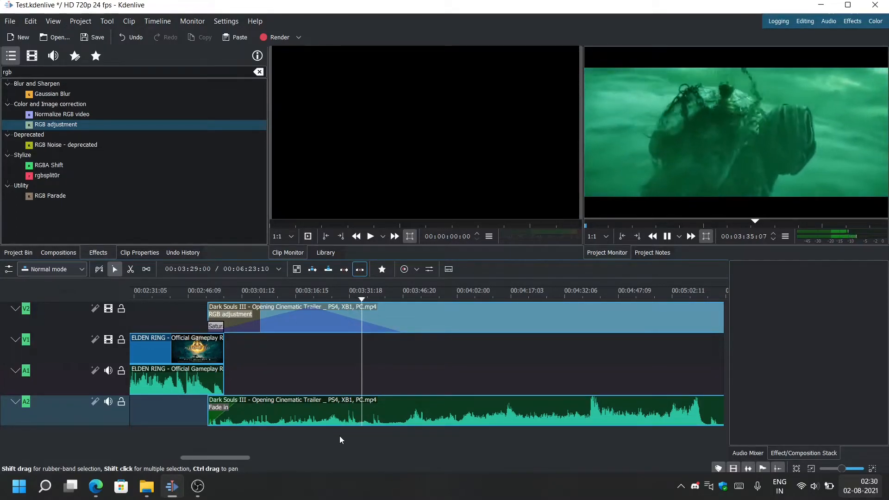
pyautogui.press('space')
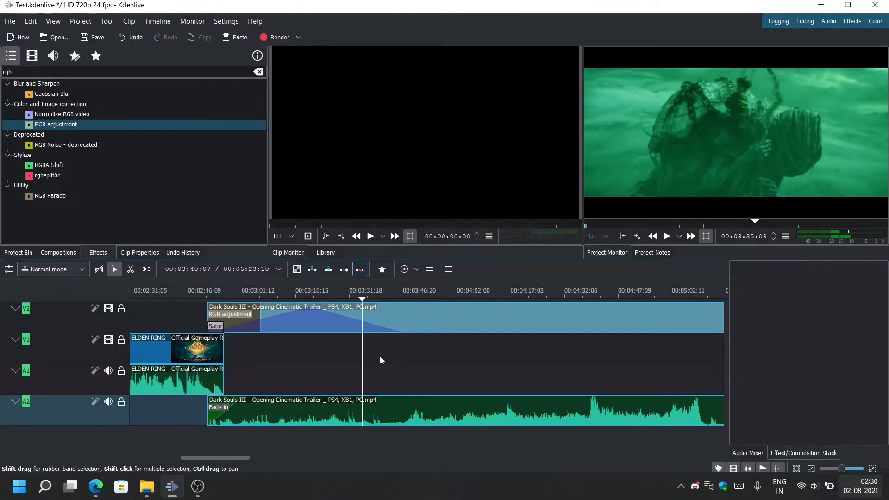
# Step: Cut the Dark Souls III clip at 00:03:34:03
pyautogui.scroll(3, 380, 360)
pyautogui.scroll(1, 380, 361)
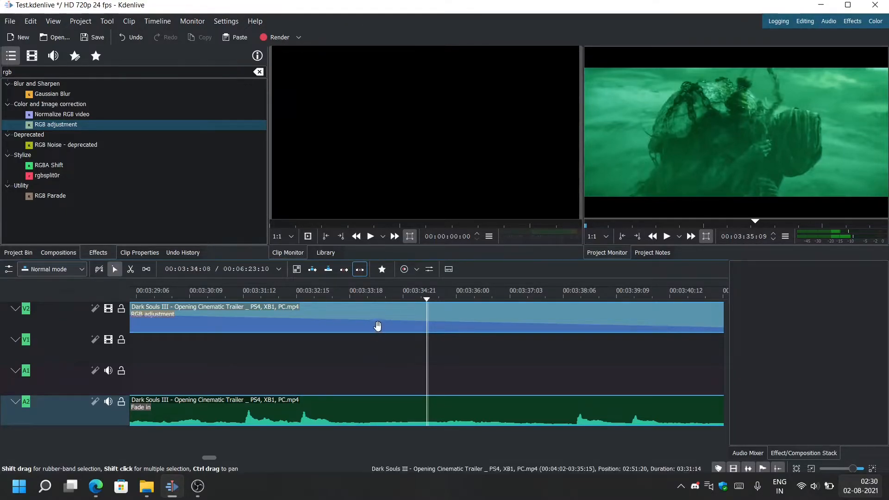
pyautogui.click(369, 339)
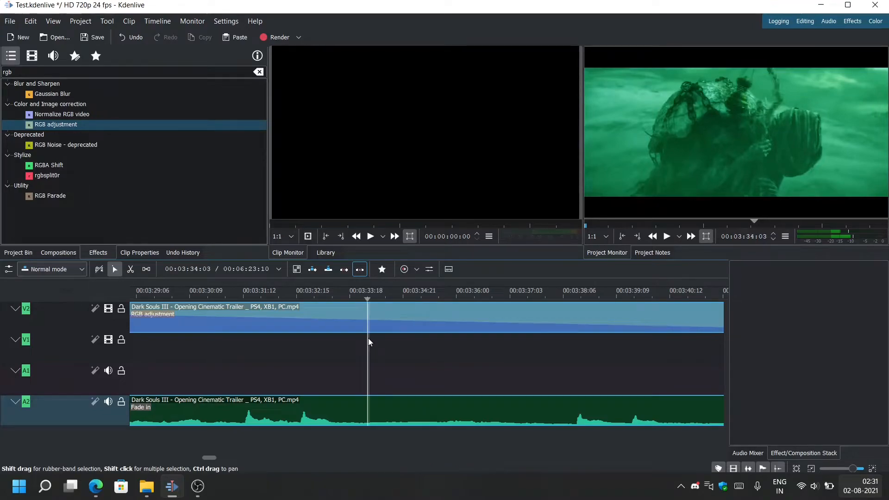
pyautogui.click(475, 342)
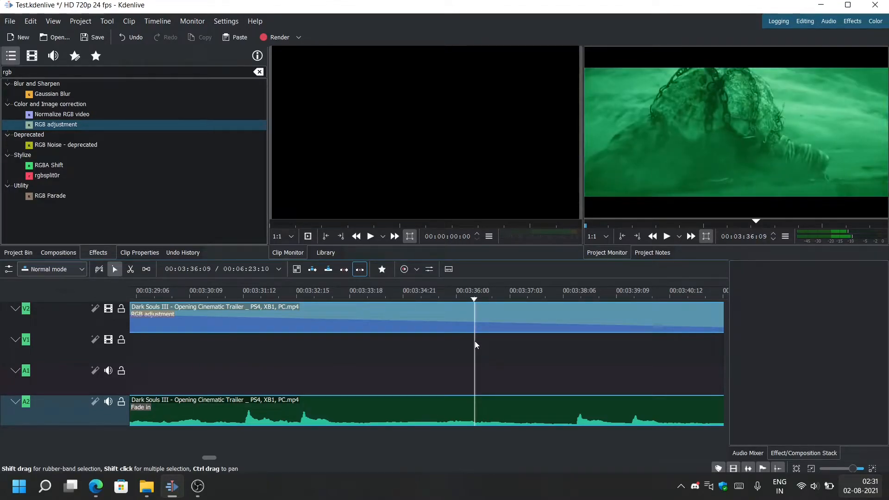
pyautogui.click(368, 347)
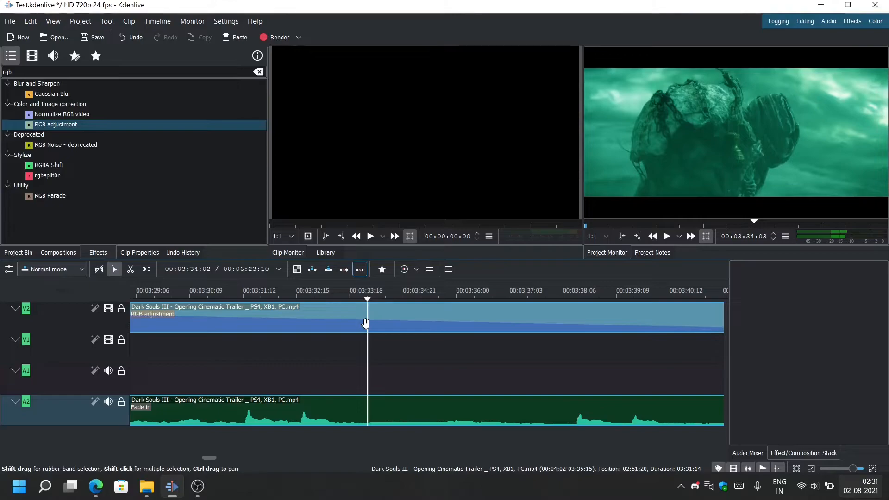
pyautogui.rightClick(365, 323)
pyautogui.click(396, 293)
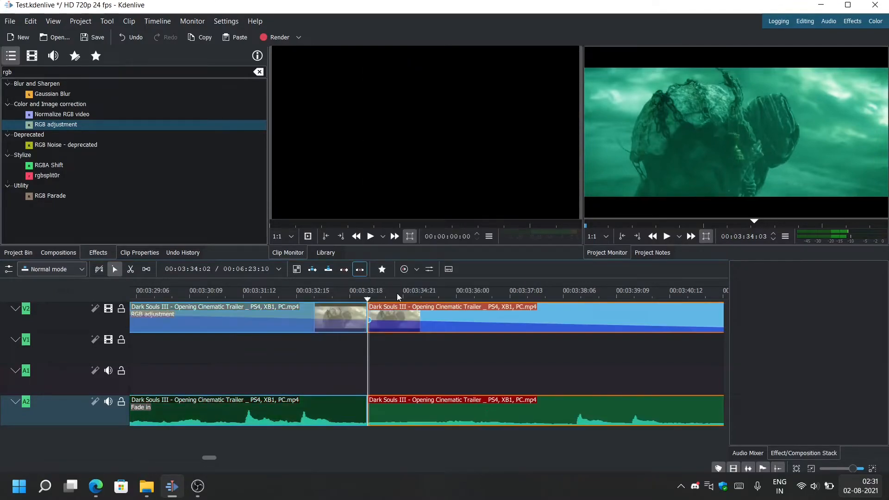
# Step: Cut the remaining Dark Souls III clip again at 00:03:36:02 to isolate a short middle segment
pyautogui.click(462, 331)
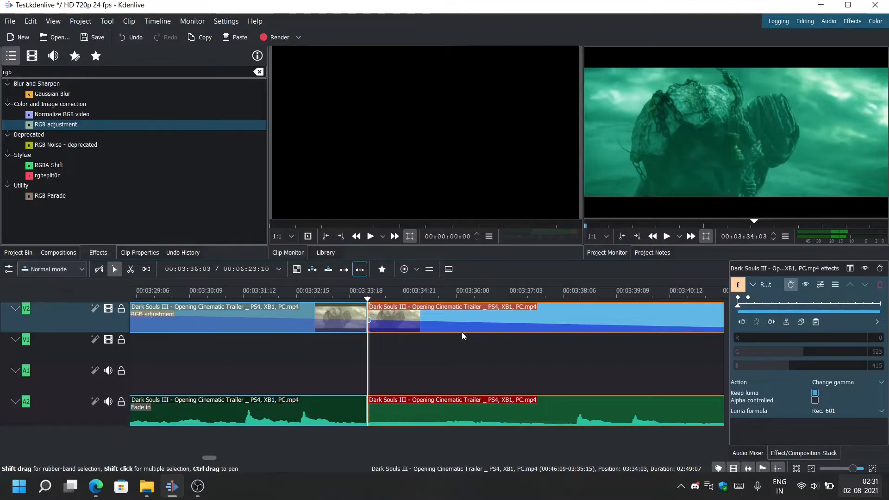
pyautogui.click(461, 340)
pyautogui.rightClick(463, 329)
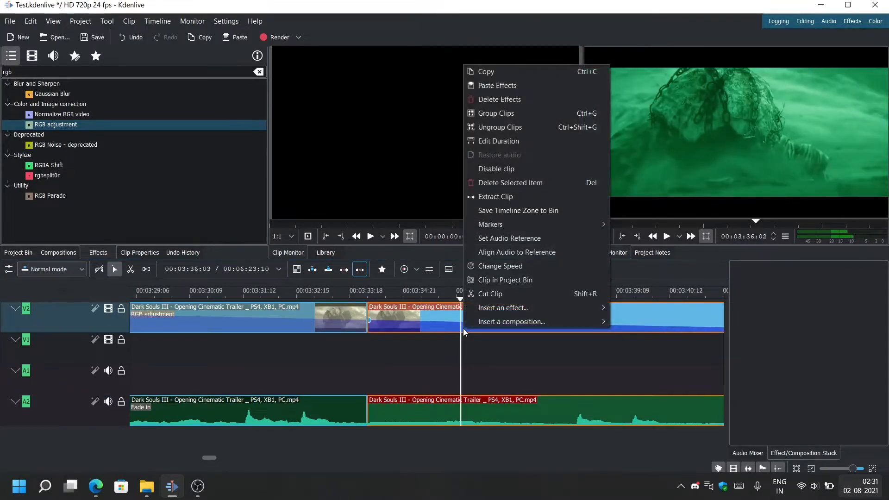
pyautogui.click(485, 297)
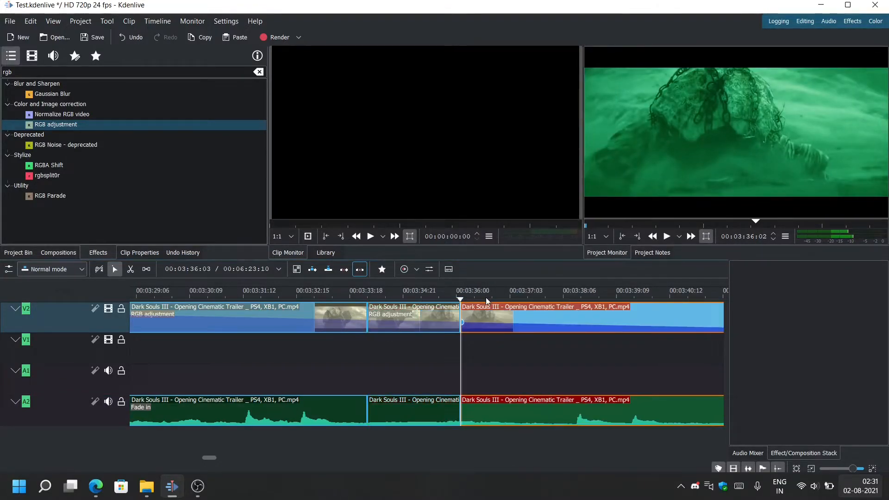
# Step: Remove the inherited RGB adjustment effect from the short middle segment between the two cuts
pyautogui.click(419, 322)
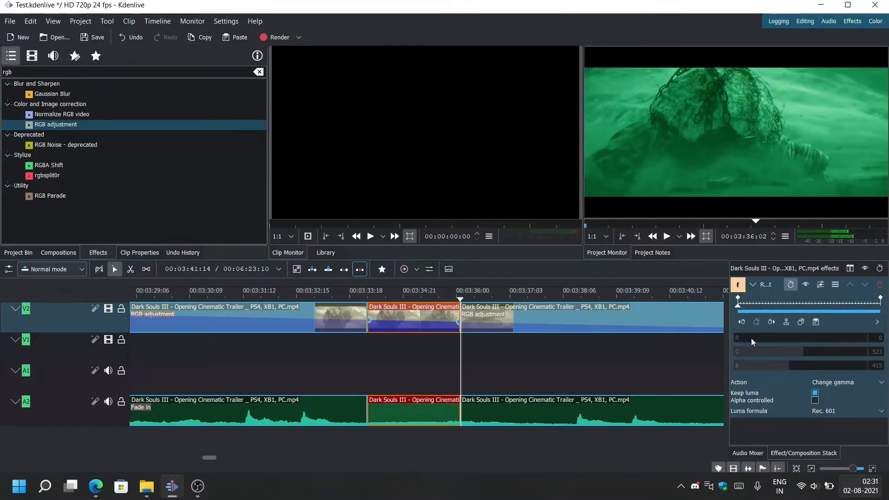
pyautogui.click(738, 300)
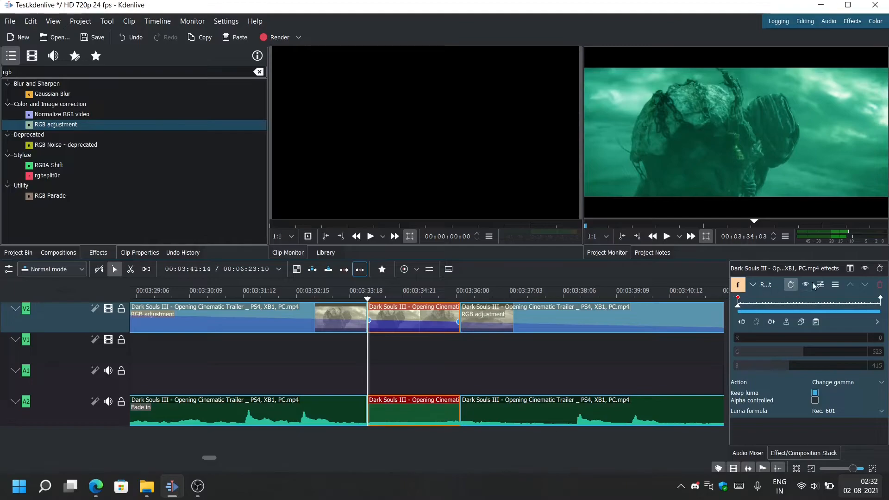
pyautogui.click(879, 286)
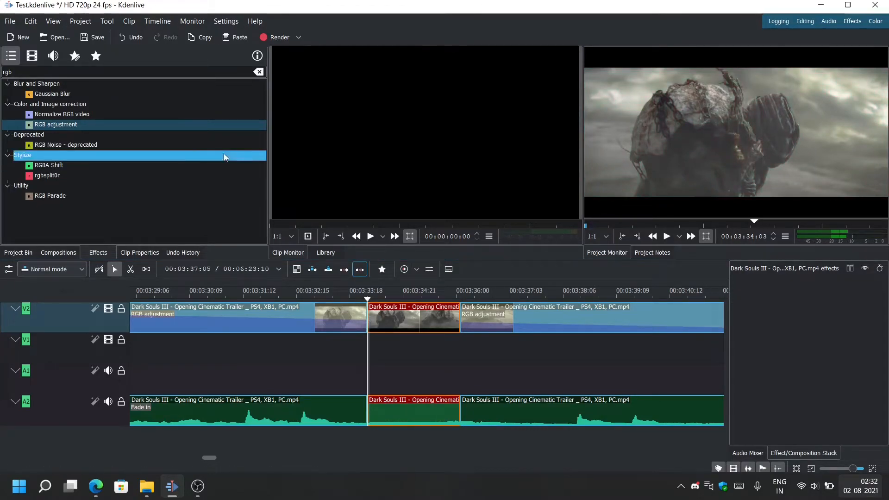
# Step: Apply a fresh RGB adjustment to the middle segment and set its first keyframe's green level to 0
pyautogui.doubleClick(55, 125)
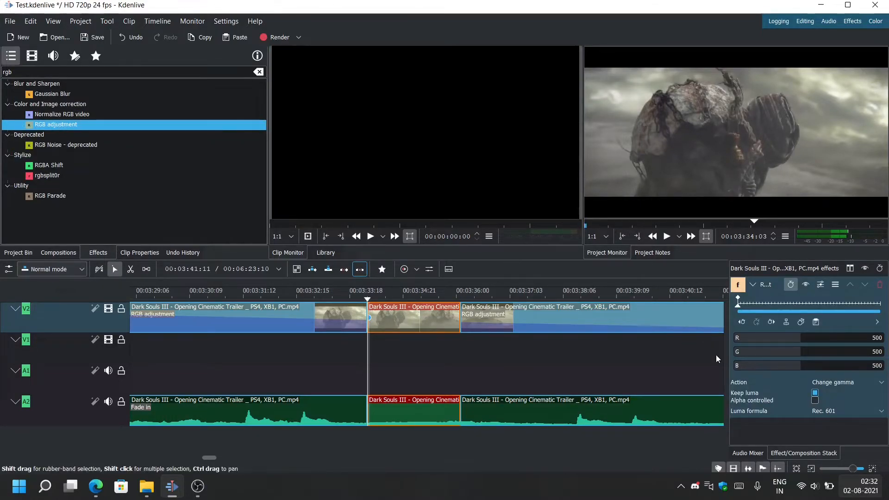
pyautogui.click(739, 300)
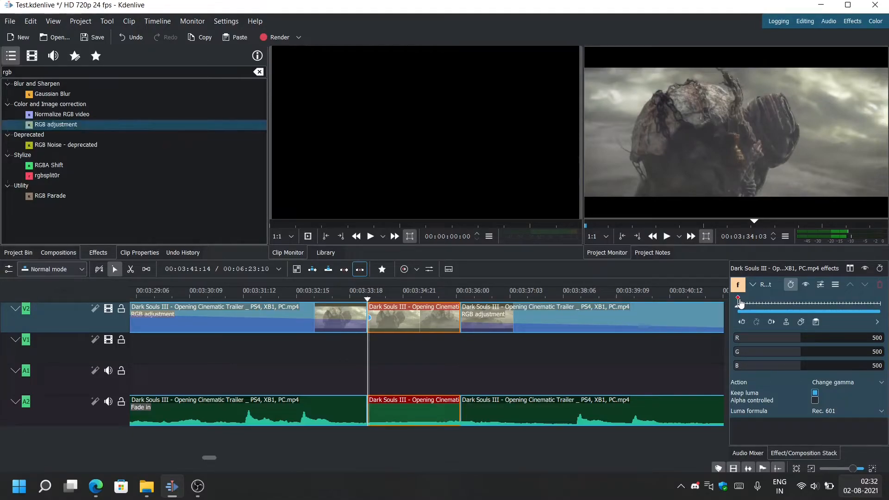
pyautogui.moveTo(800, 352); pyautogui.dragTo(724, 369)
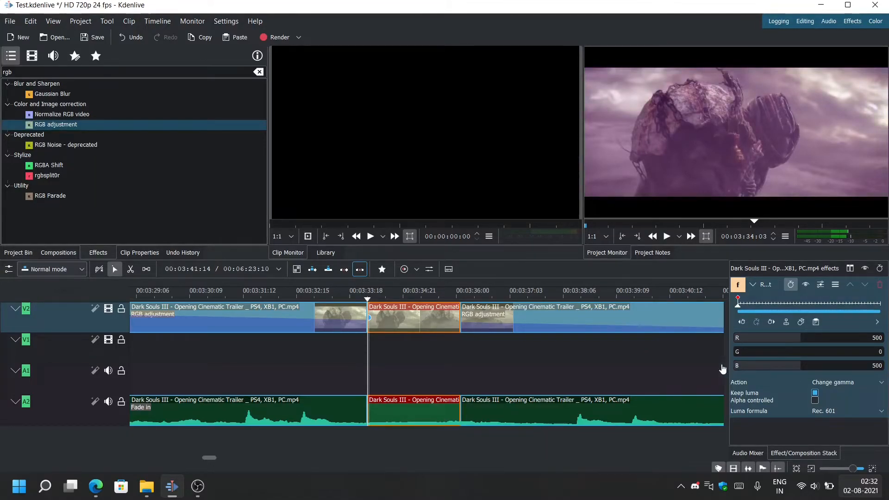
# Step: Play the timeline from shortly before the first cut through the middle segment to preview its separate tint
pyautogui.click(291, 368)
pyautogui.press('space')
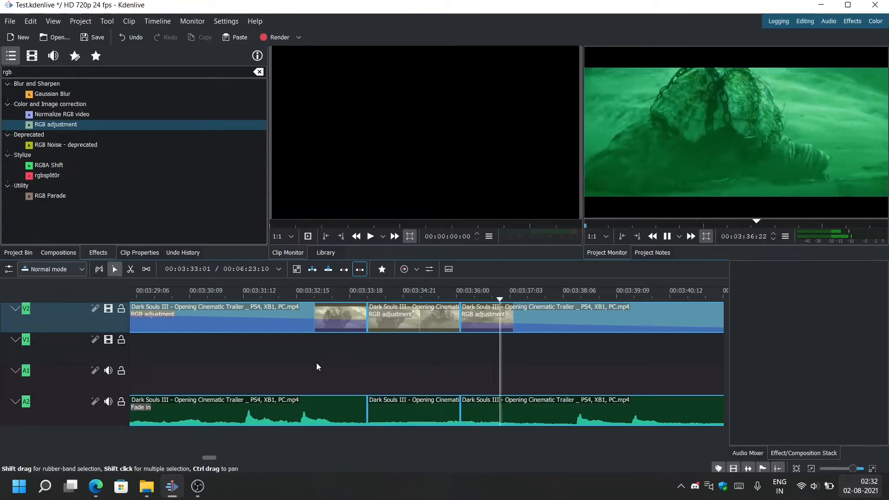
pyautogui.press('space')
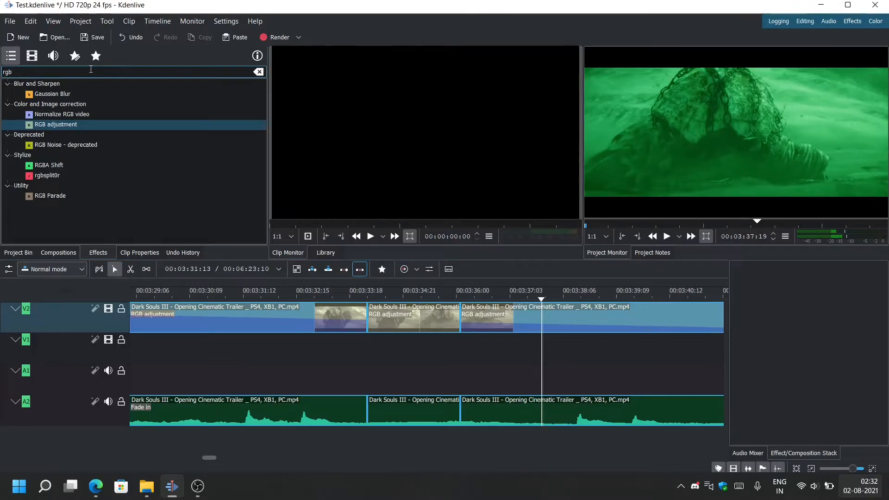
# Step: Clear the effects filter, browse the colour correction effects and look up the Greyscale effect by searching for "grey"
pyautogui.press('BackSpace')
pyautogui.press('BackSpace')
pyautogui.press('BackSpace')
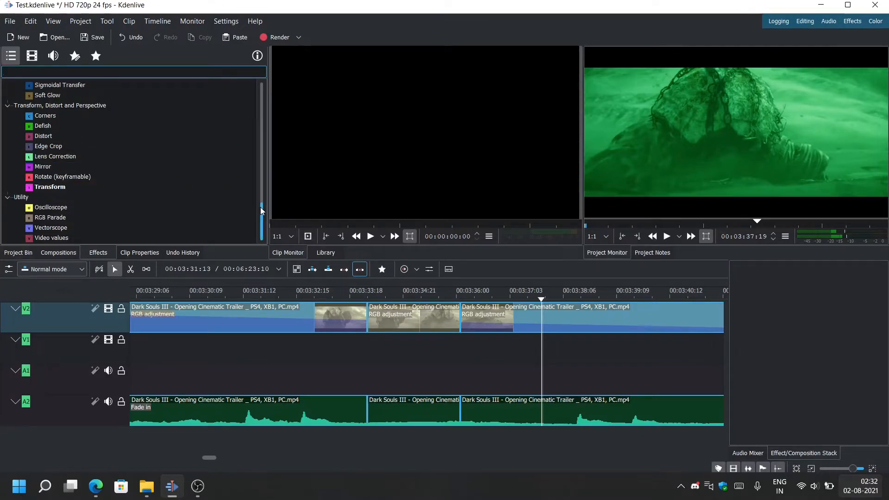
pyautogui.moveTo(261, 211); pyautogui.dragTo(284, 130)
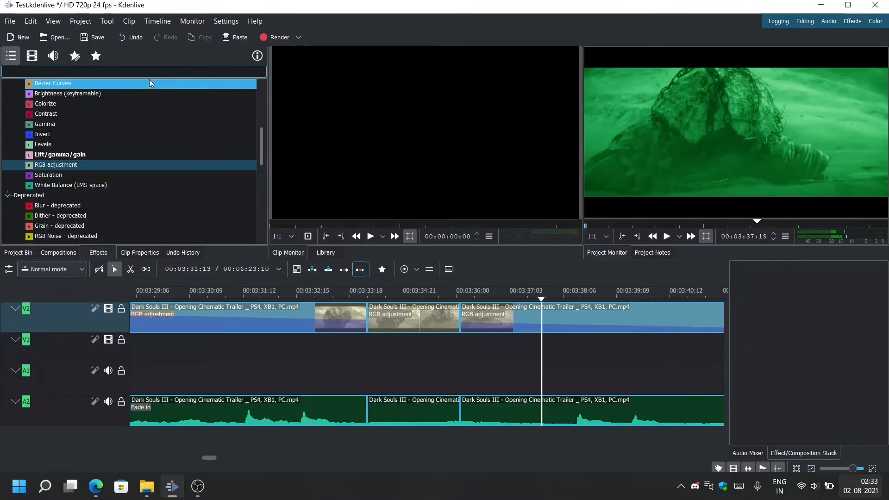
pyautogui.write('grey')
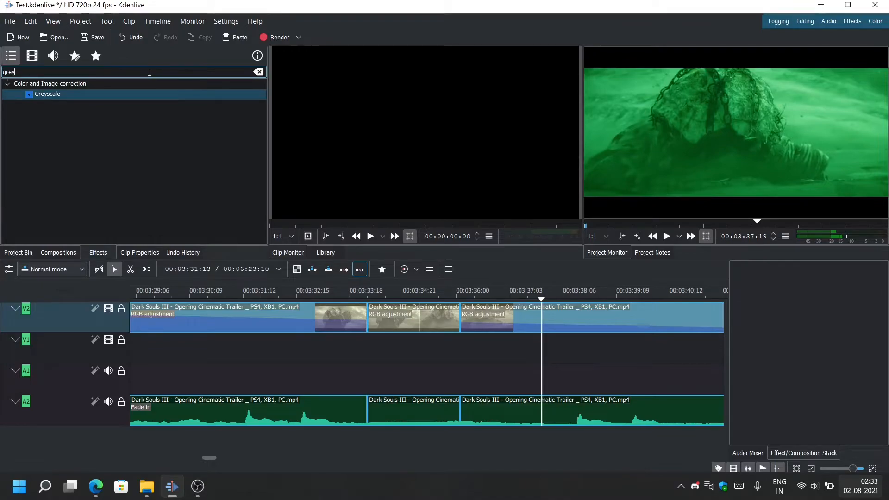
pyautogui.click(134, 95)
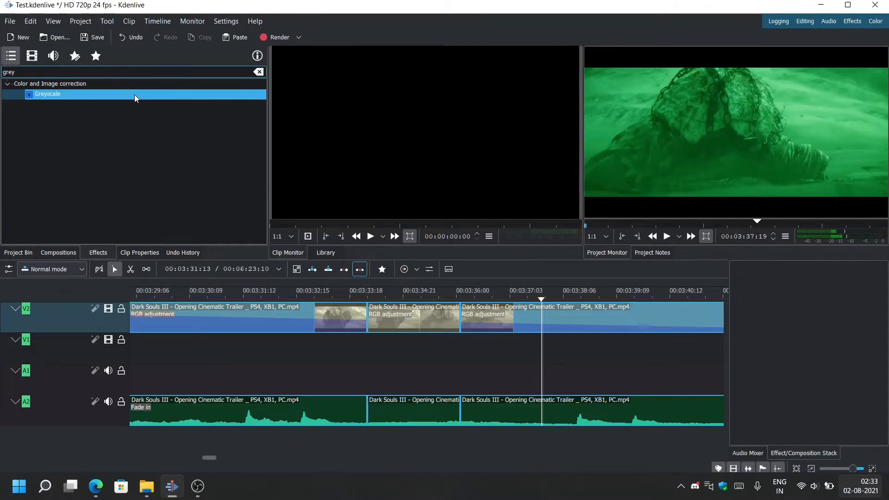
# Step: Search the effects for "saturation" and apply Saturation to the Dark Souls III segment after the second cut
pyautogui.click(119, 72)
pyautogui.press('BackSpace')
pyautogui.press('BackSpace')
pyautogui.press('BackSpace')
pyautogui.press('BackSpace')
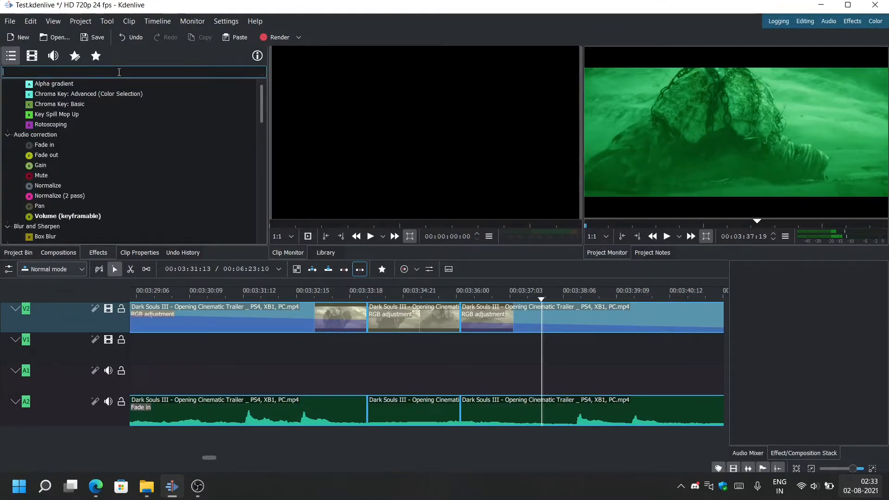
pyautogui.write('saturation')
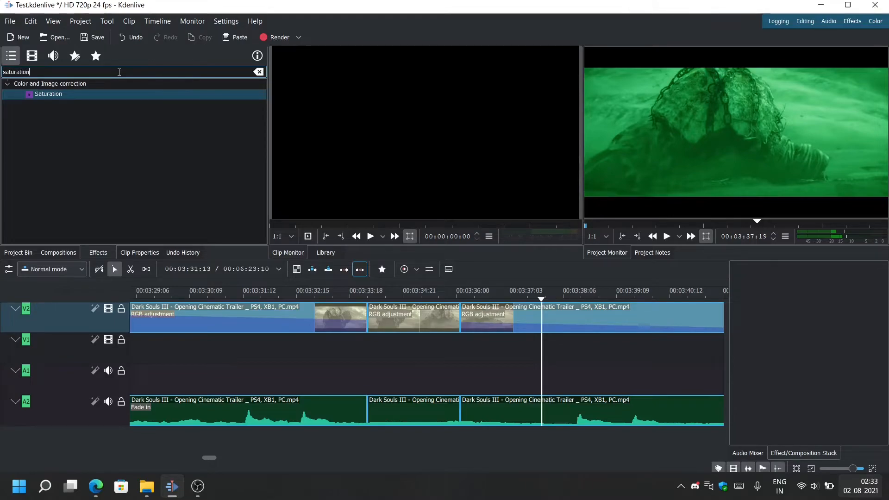
pyautogui.click(114, 92)
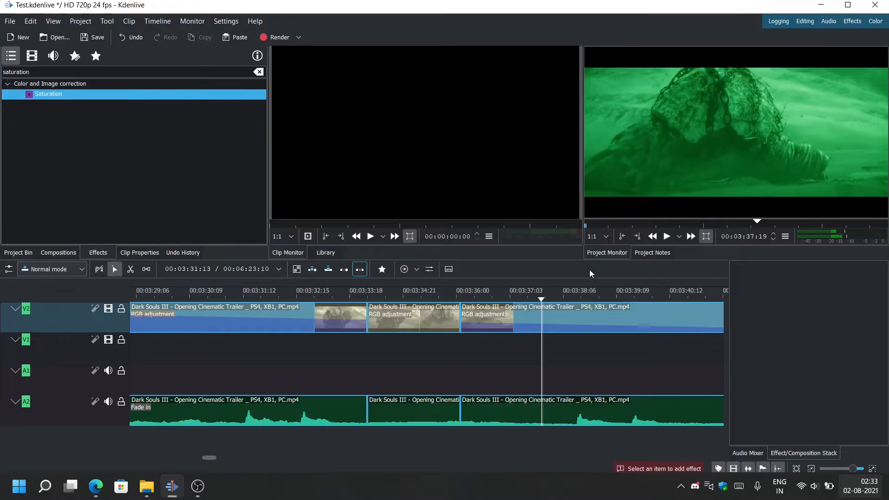
pyautogui.click(584, 320)
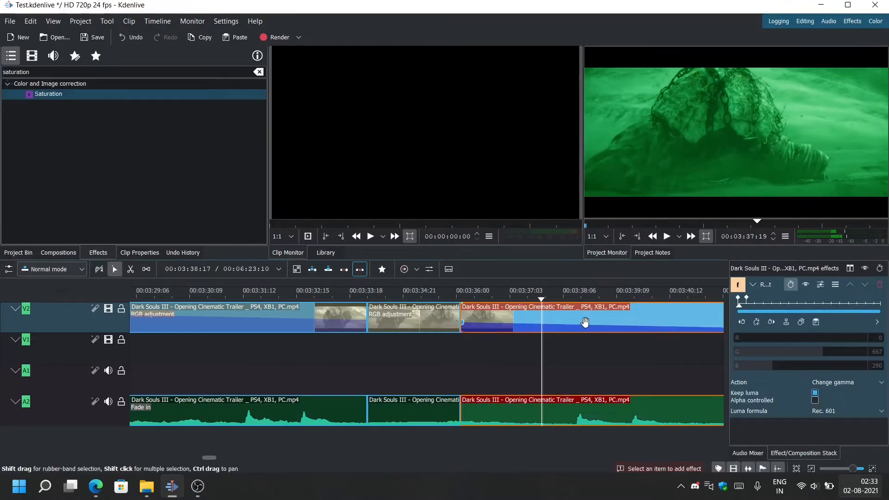
pyautogui.doubleClick(168, 98)
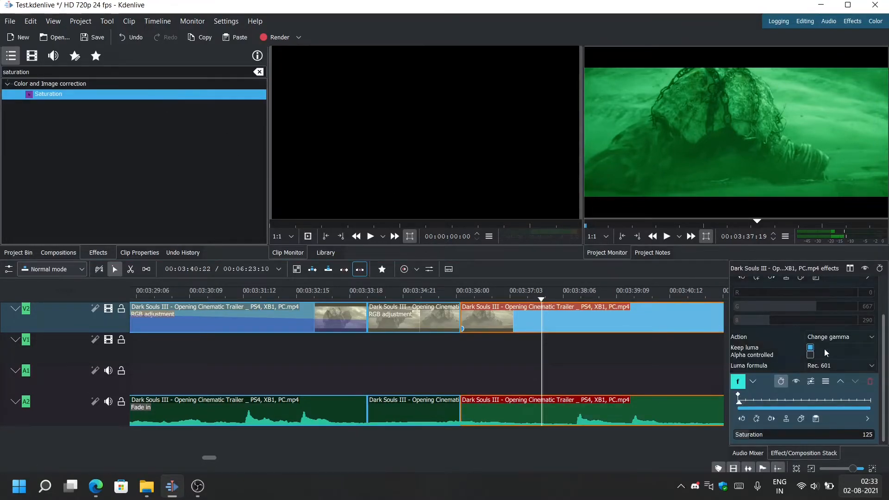
# Step: Try a Saturation value of 1 on the segment after the second cut, and remove the effect
pyautogui.moveTo(762, 436); pyautogui.dragTo(696, 448)
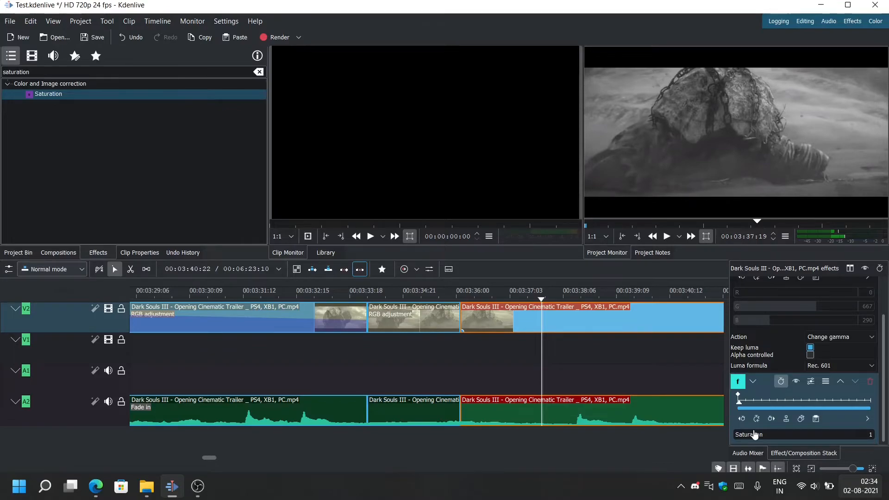
pyautogui.click(870, 381)
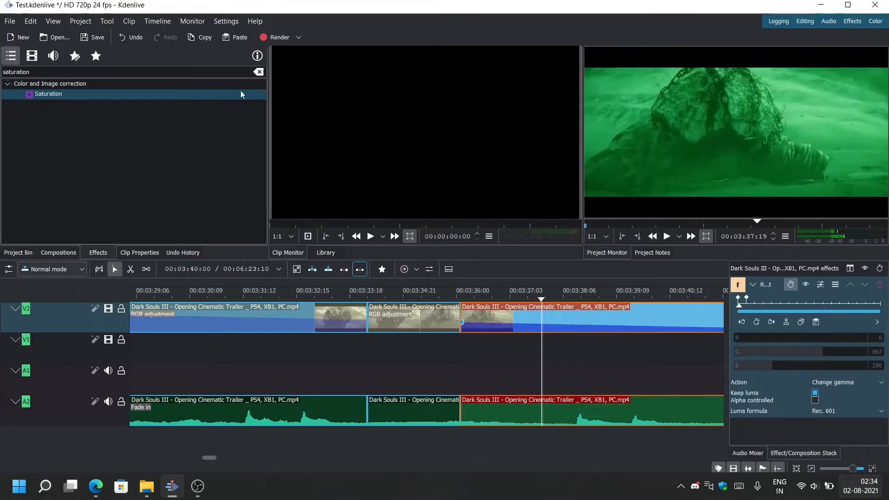
# Step: Apply Brightness (keyframable) to the segment after the second cut and set its intensity to 130
pyautogui.press('BackSpace')
pyautogui.press('BackSpace')
pyautogui.press('BackSpace')
pyautogui.press('BackSpace')
pyautogui.press('BackSpace')
pyautogui.press('BackSpace')
pyautogui.press('BackSpace')
pyautogui.press('BackSpace')
pyautogui.press('BackSpace')
pyautogui.press('BackSpace')
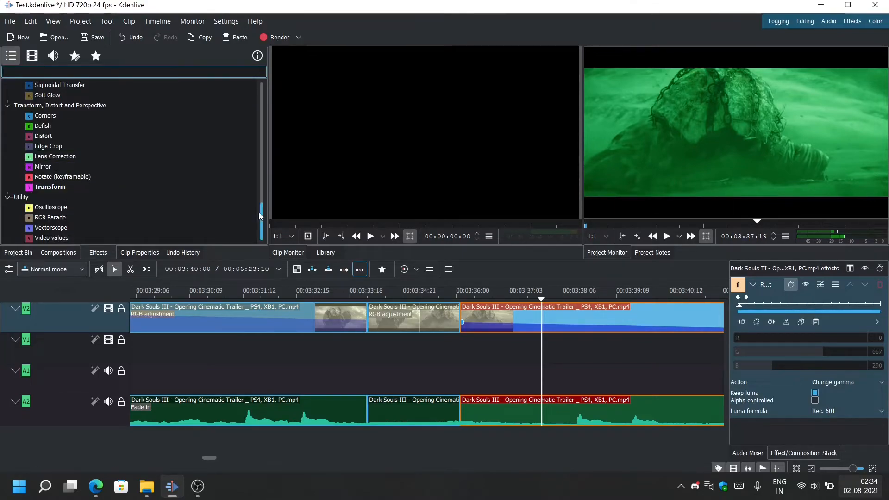
pyautogui.moveTo(260, 213); pyautogui.dragTo(261, 131)
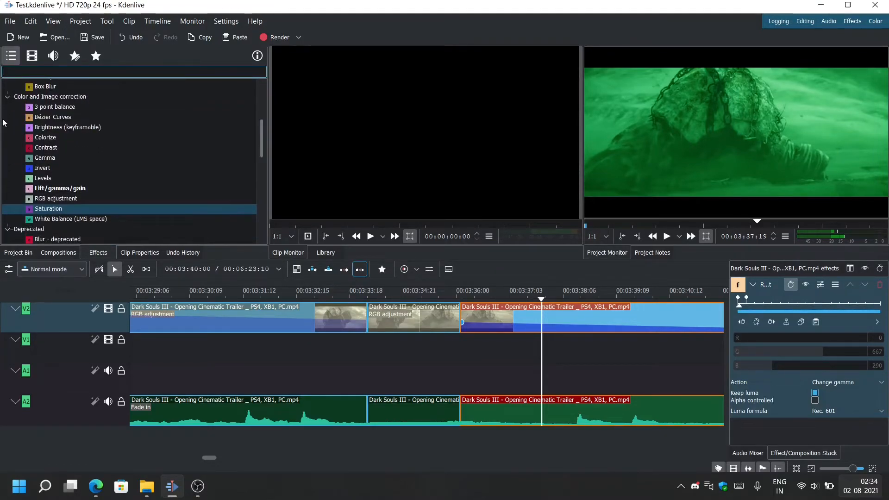
pyautogui.click(40, 129)
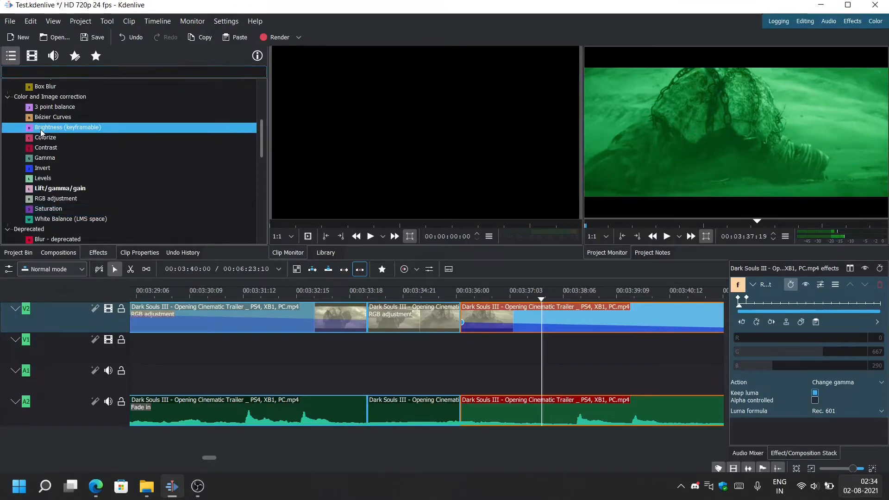
pyautogui.doubleClick(40, 129)
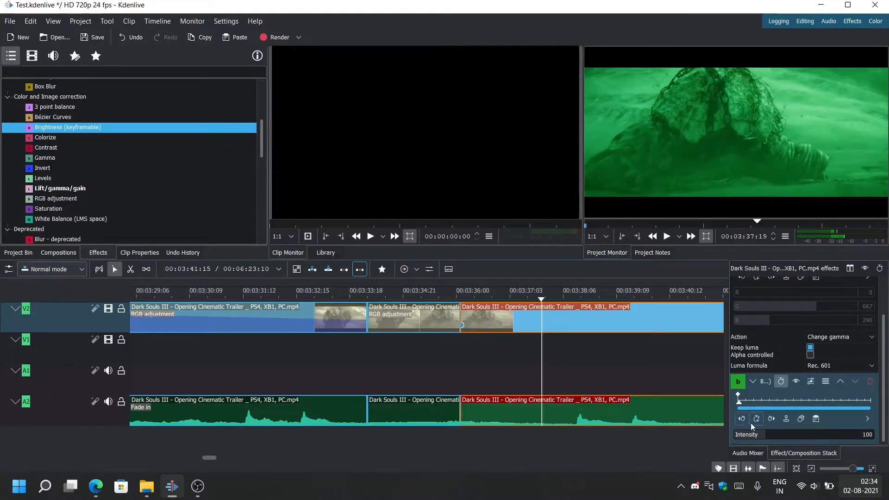
pyautogui.moveTo(764, 435)
pyautogui.mouseDown()
pyautogui.moveTo(827, 438)
pyautogui.moveTo(776, 442)
pyautogui.mouseUp()
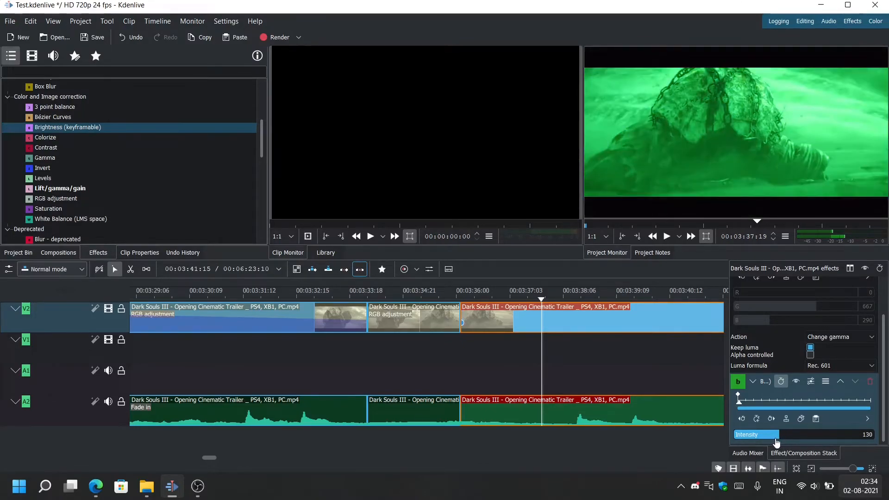
# Step: Add a brightness keyframe at 00:03:39:13 in the Dark Souls III segment after the second cut and set its intensity to 193
pyautogui.click(757, 402)
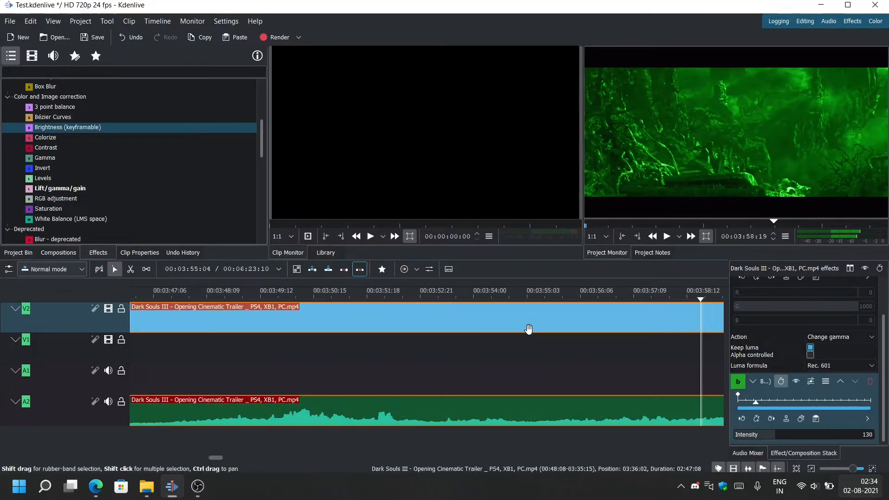
pyautogui.scroll(-2, 529, 329)
pyautogui.scroll(-1, 529, 328)
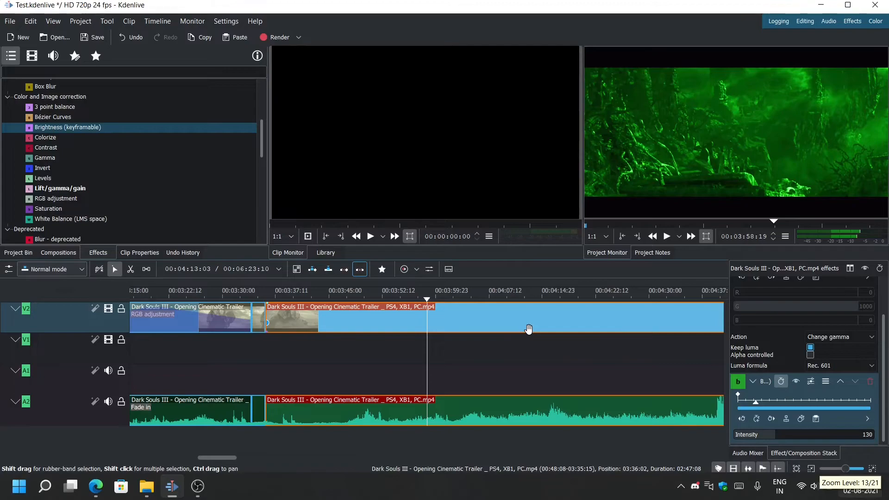
pyautogui.click(290, 357)
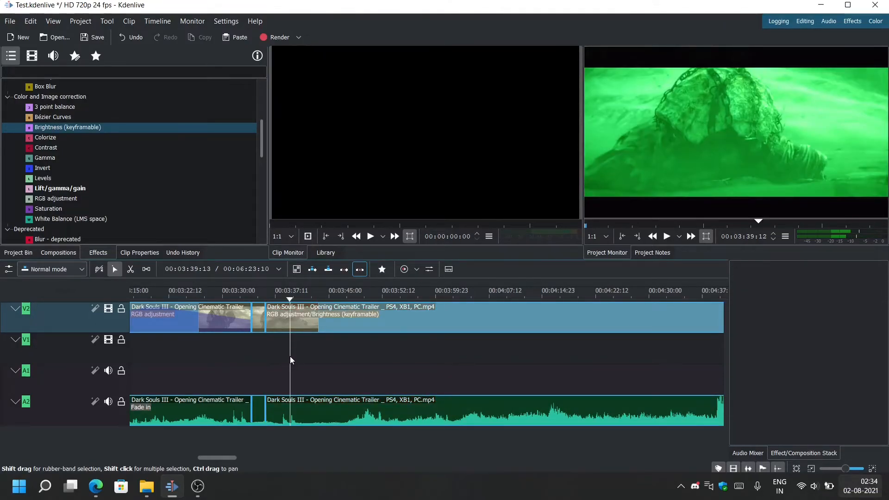
pyautogui.click(290, 324)
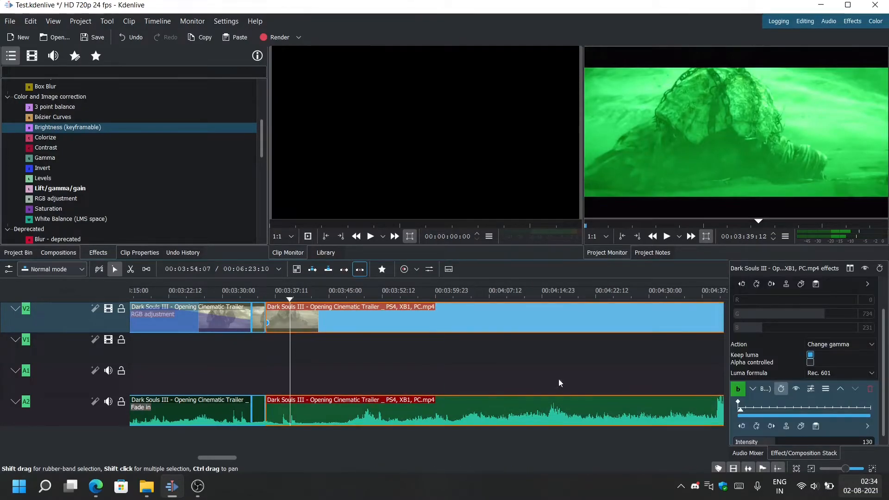
pyautogui.scroll(-1, 762, 410)
pyautogui.click(758, 419)
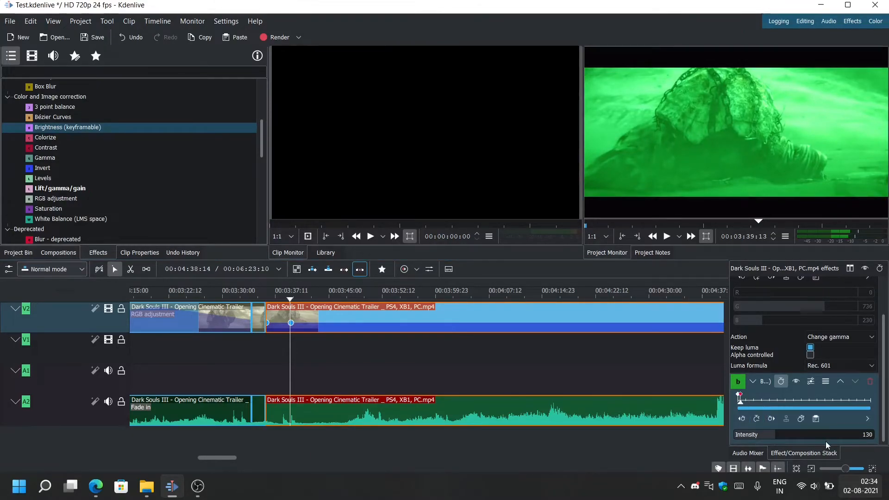
pyautogui.moveTo(782, 438); pyautogui.dragTo(797, 439)
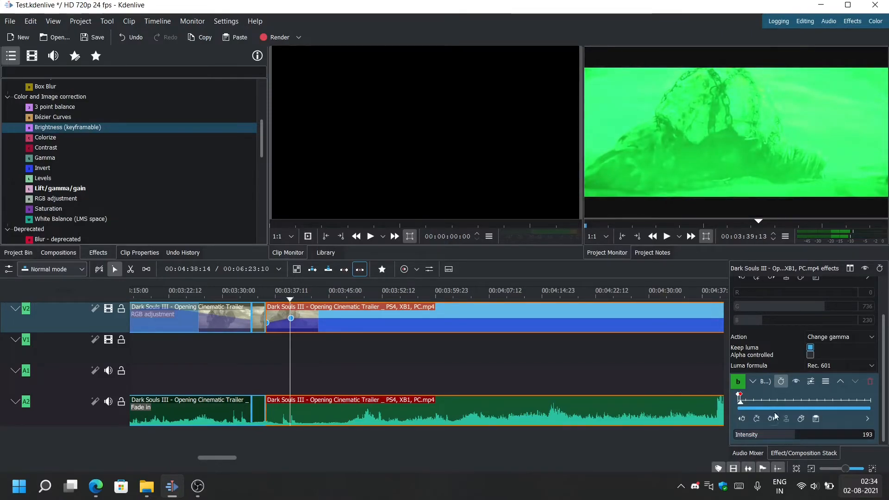
# Step: Add another brightness keyframe at 00:03:53:13 in the same segment and set its intensity to 68
pyautogui.click(756, 408)
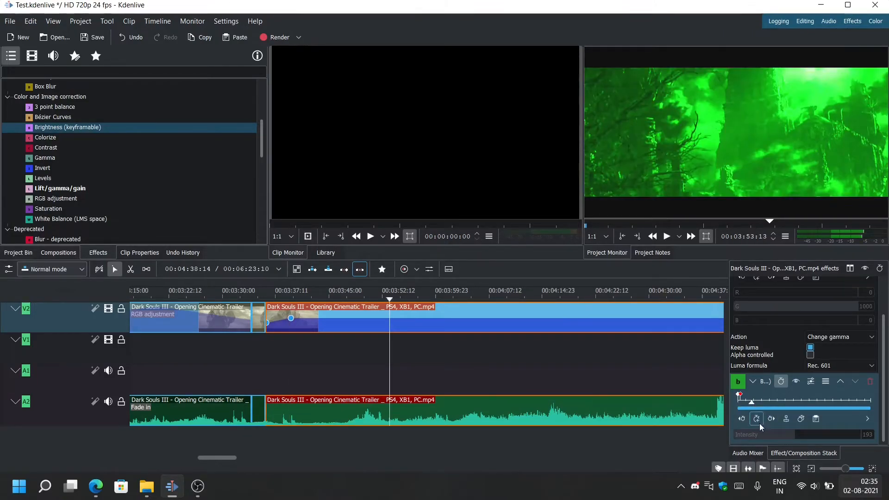
pyautogui.click(757, 420)
pyautogui.moveTo(796, 439); pyautogui.dragTo(756, 440)
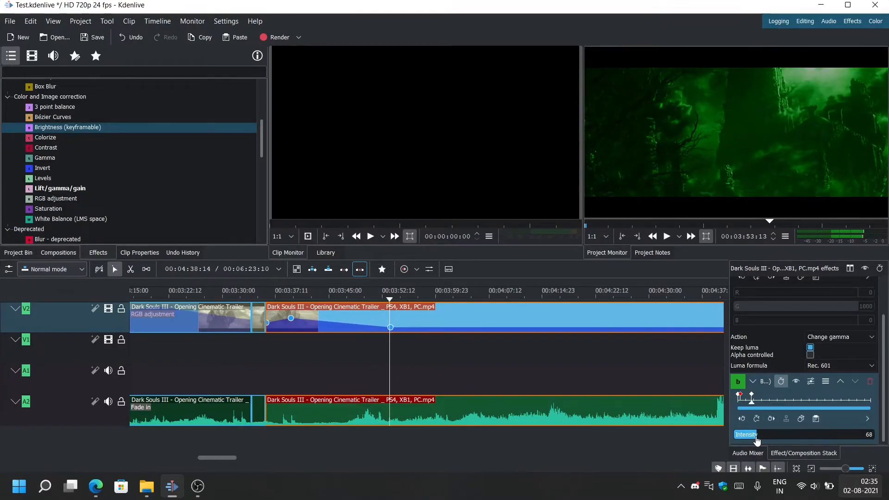
# Step: Move the middle brightness keyframe later along the segment and play back the keyframed brightness change
pyautogui.moveTo(290, 320)
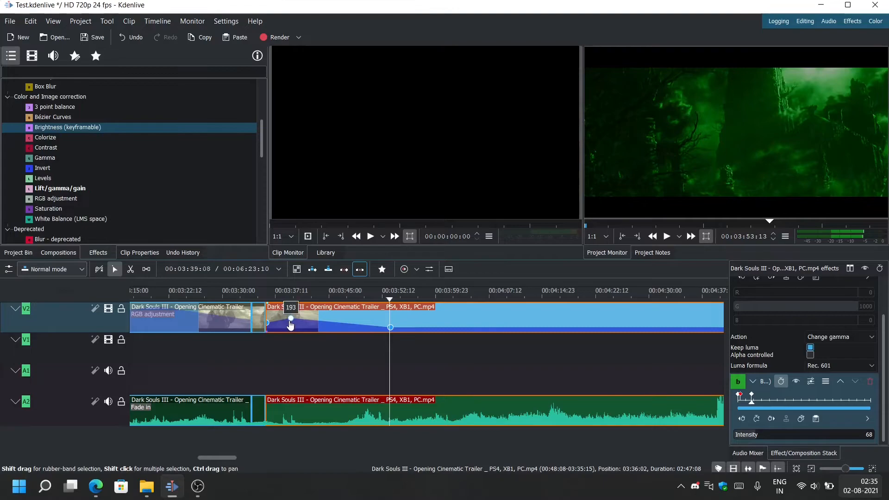
pyautogui.moveTo(291, 324); pyautogui.dragTo(322, 318)
pyautogui.click(283, 359)
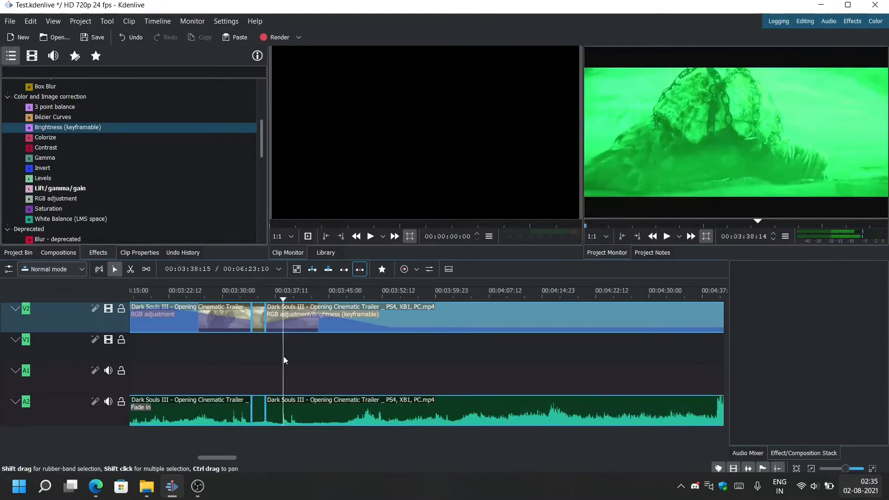
pyautogui.press('space')
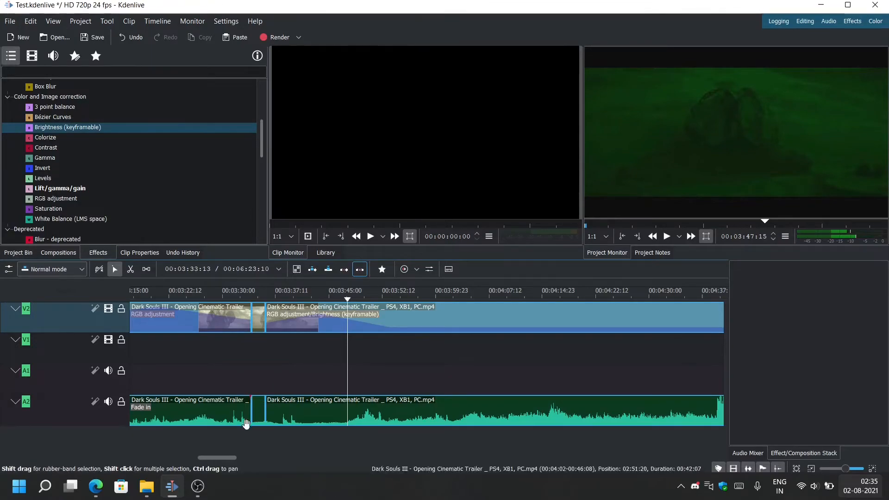
# Step: Search the effects for "zoom" and clear the search
pyautogui.click(95, 74)
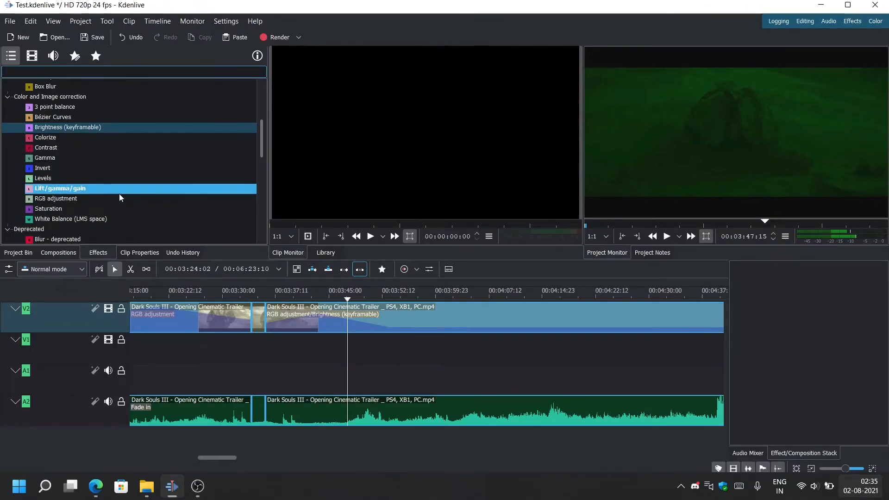
pyautogui.write('zoom')
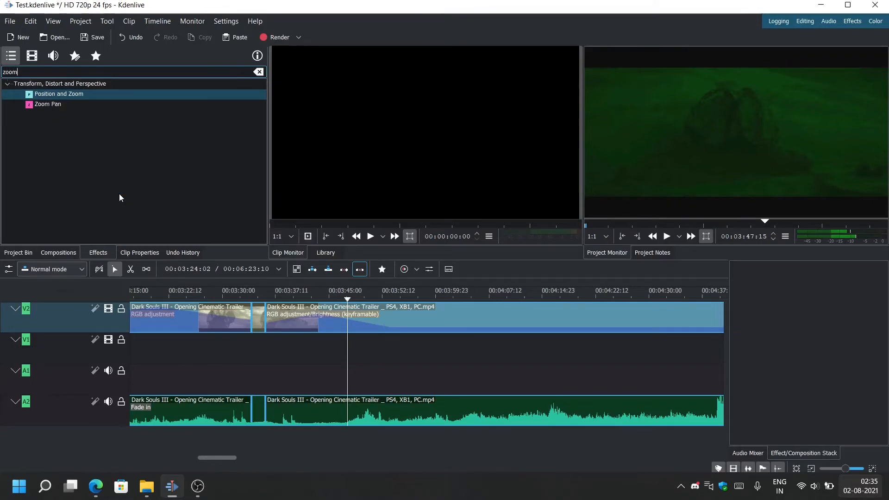
pyautogui.press('BackSpace')
pyautogui.press('BackSpace')
pyautogui.press('BackSpace')
pyautogui.press('BackSpace')
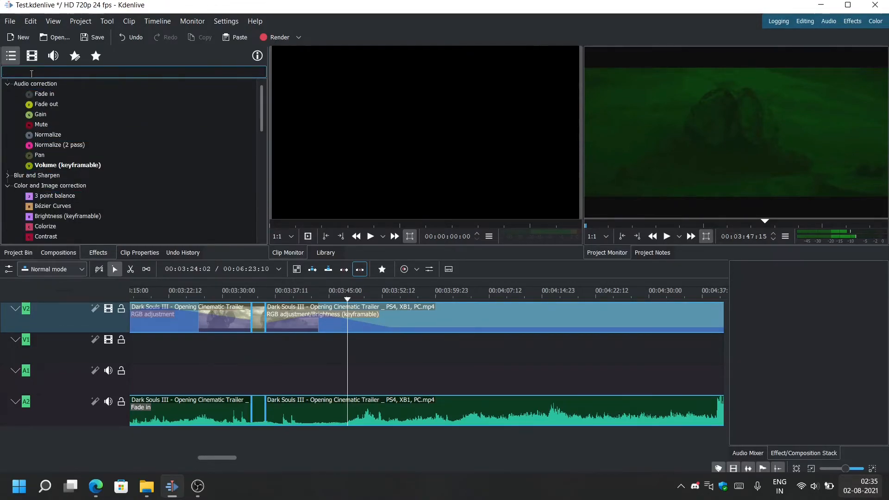
# Step: Browse the effect categories, expanding Alpha, Mask and Keying and looking through the audio, colour, deprecated and motion effects
pyautogui.click(45, 125)
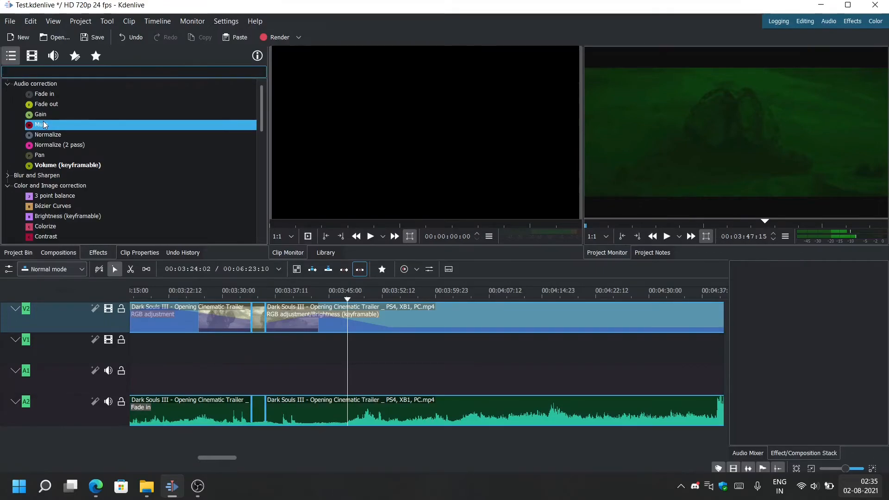
pyautogui.scroll(-2, 45, 125)
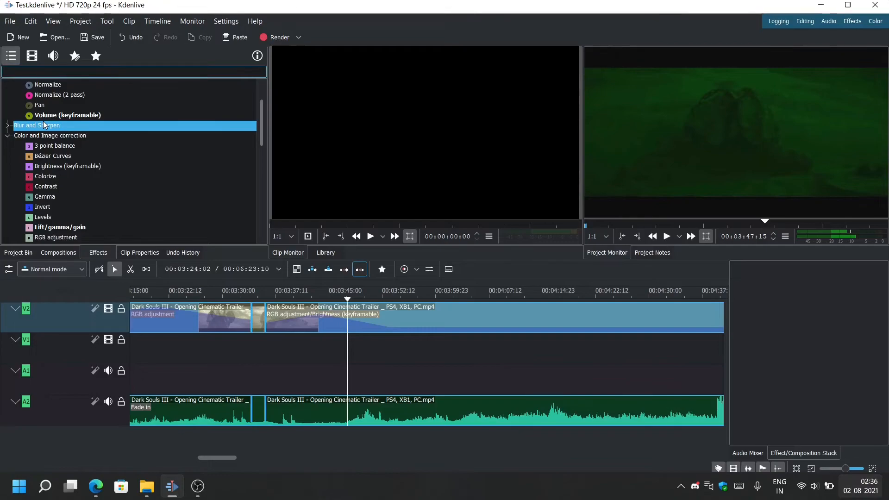
pyautogui.scroll(2, 41, 146)
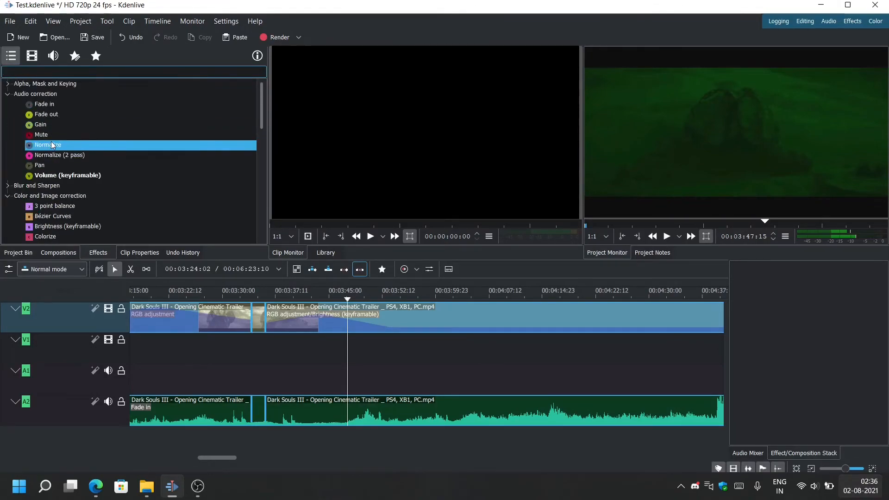
pyautogui.click(8, 85)
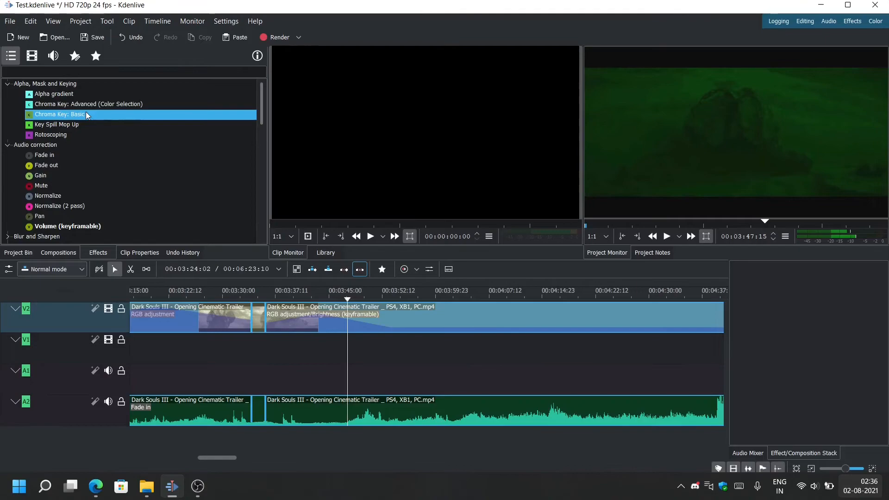
pyautogui.scroll(-3, 86, 115)
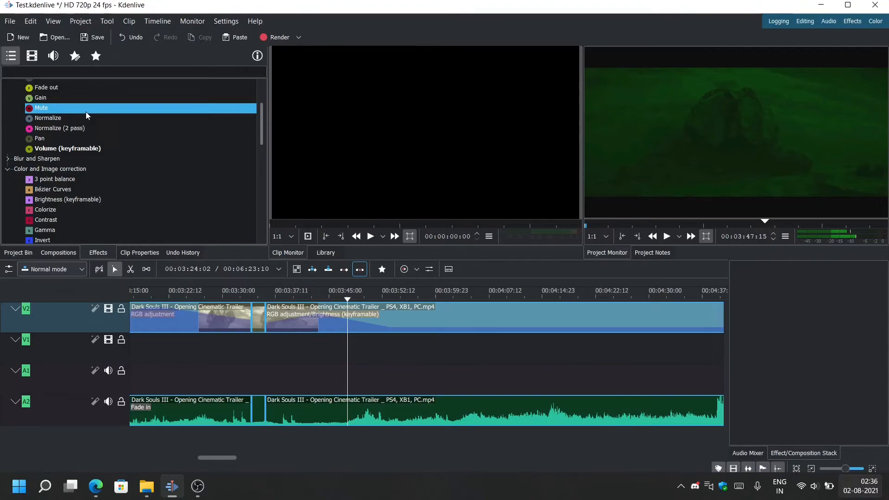
pyautogui.scroll(-2, 90, 95)
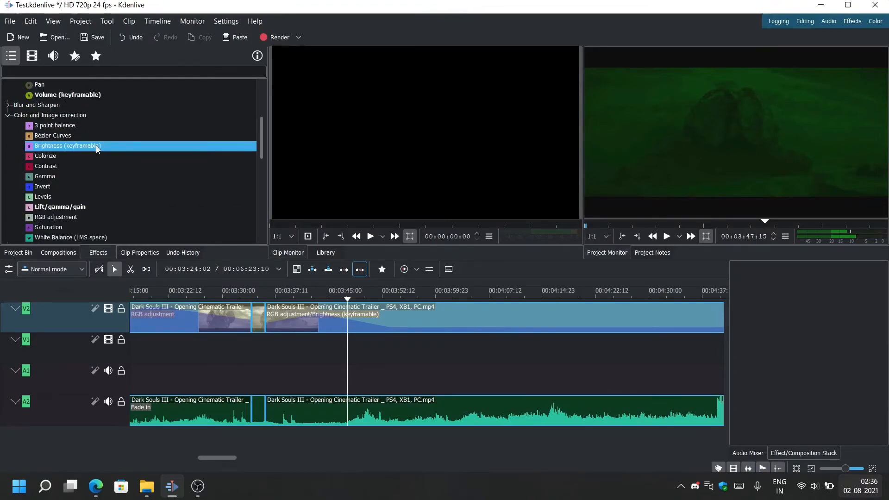
pyautogui.scroll(-5, 96, 146)
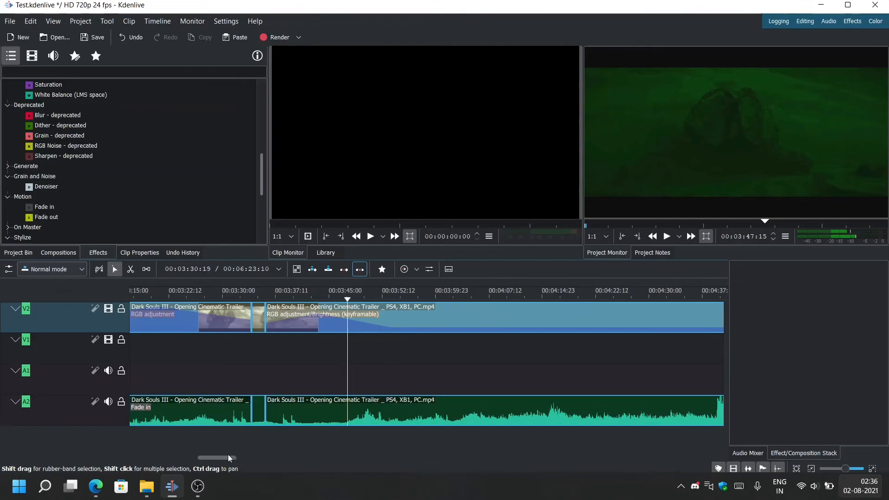
# Step: Inspect the effects on the ELDEN RING segments around 00:01:58 on V2 and on the preceding V1 clip
pyautogui.moveTo(228, 459); pyautogui.dragTo(188, 463)
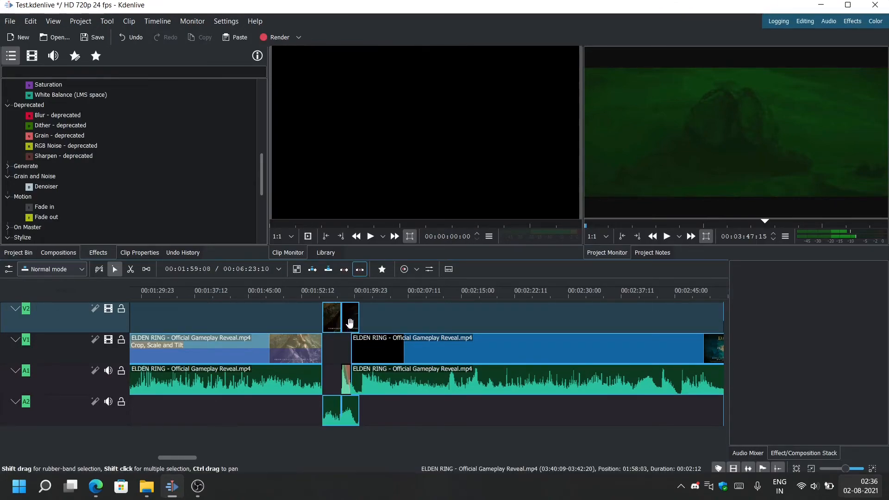
pyautogui.click(343, 343)
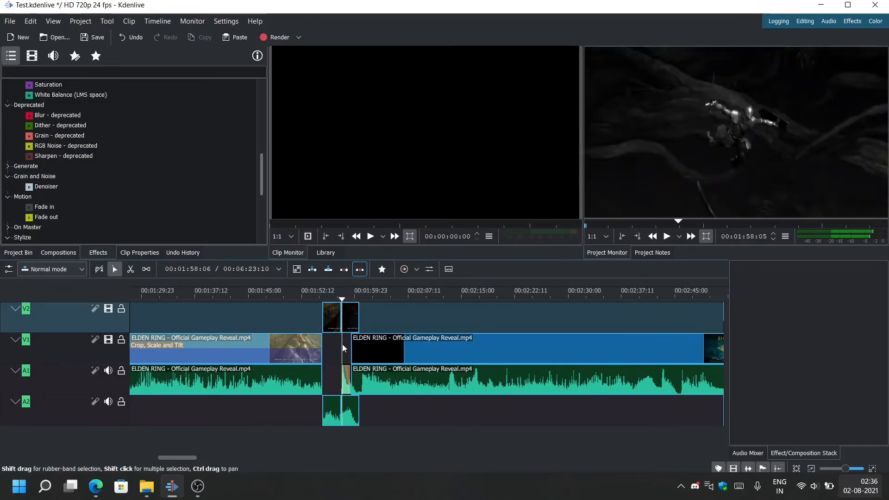
pyautogui.hotkey('ctrl', '+')
pyautogui.hotkey('ctrl', '+')
pyautogui.hotkey('ctrl', '+')
pyautogui.hotkey('ctrl', '+')
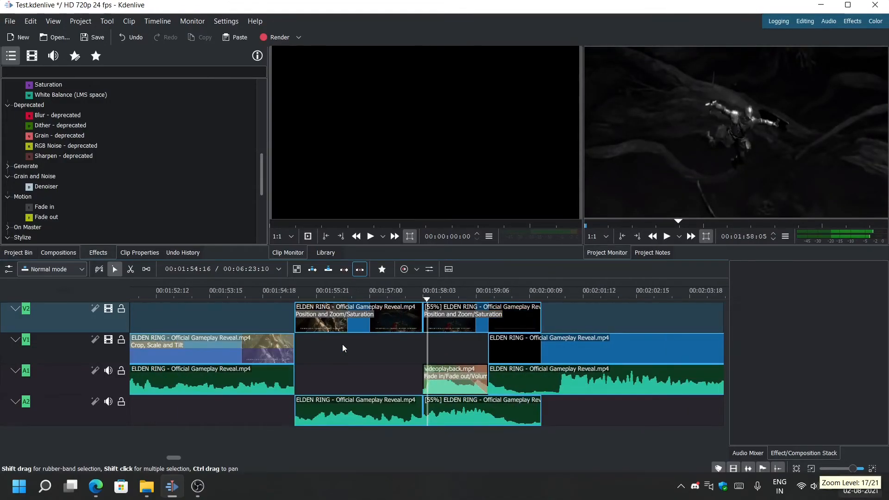
pyautogui.click(357, 326)
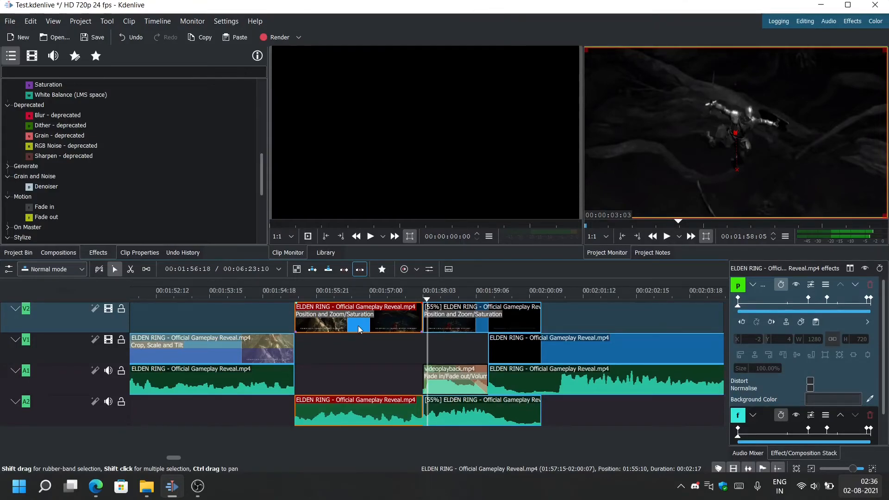
pyautogui.click(450, 323)
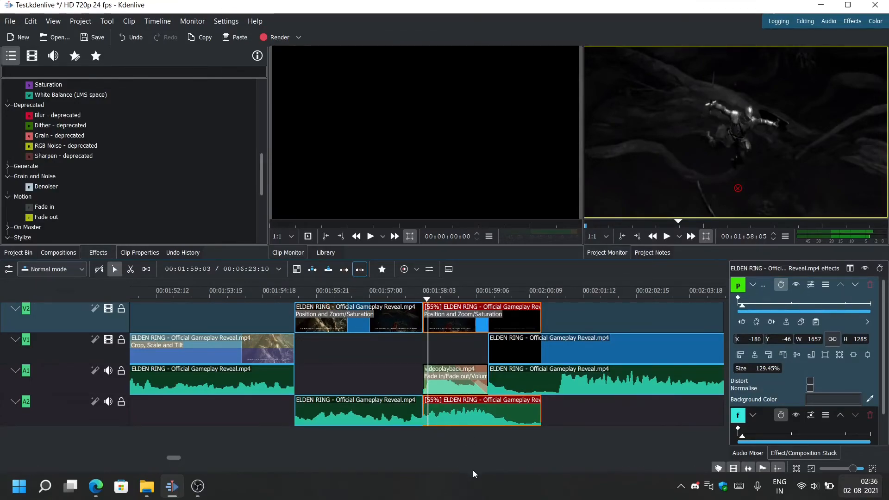
pyautogui.click(455, 408)
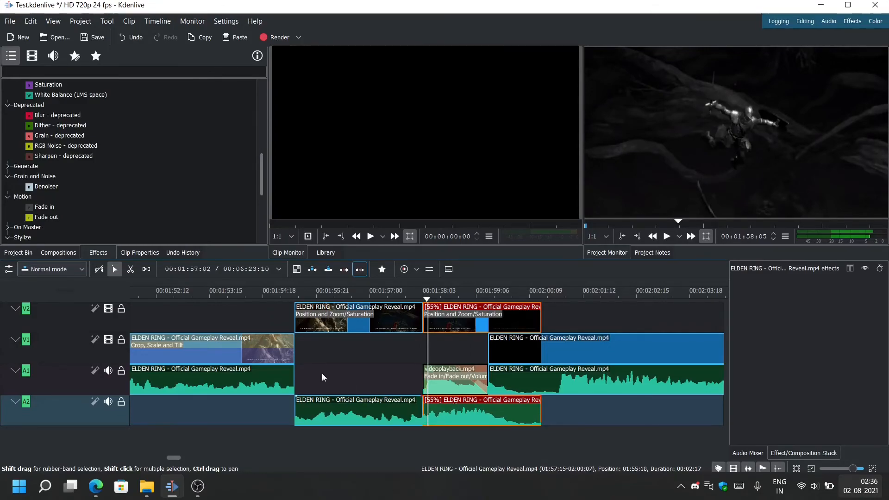
pyautogui.click(187, 355)
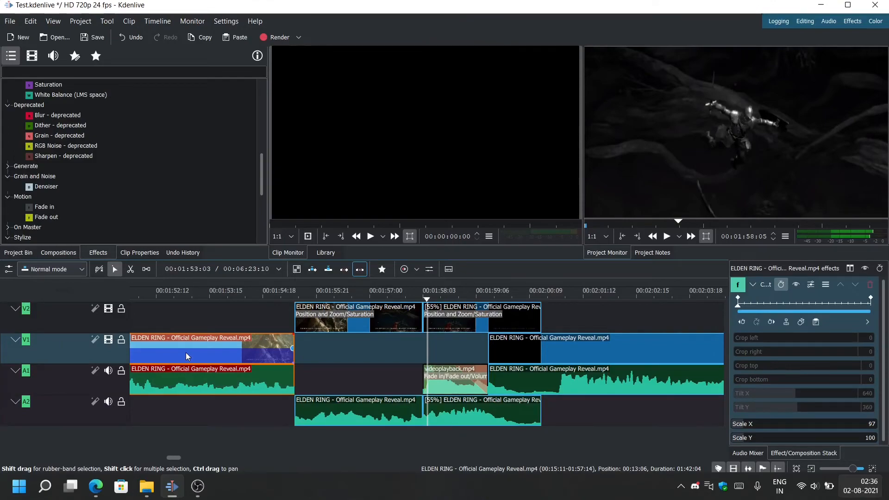
# Step: Play back the ELDEN RING sequence from 00:01:54:17 through both V2 segments to review their zoom and saturation effects
pyautogui.click(327, 354)
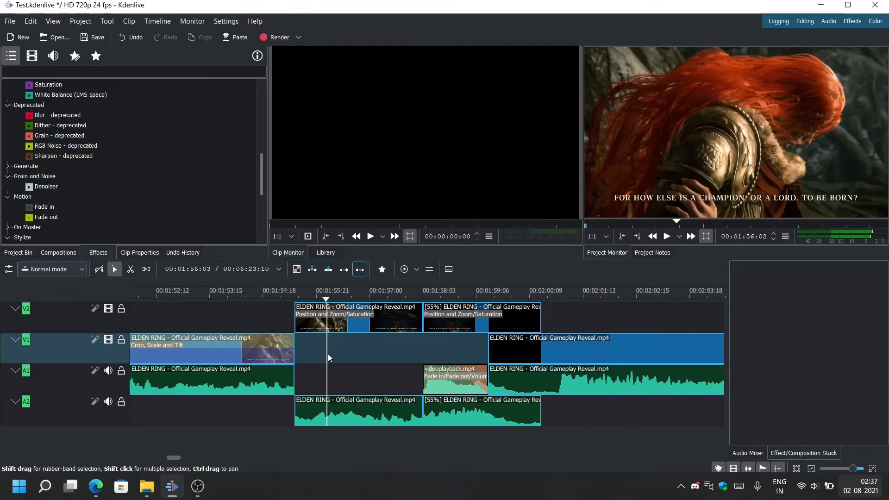
pyautogui.click(261, 410)
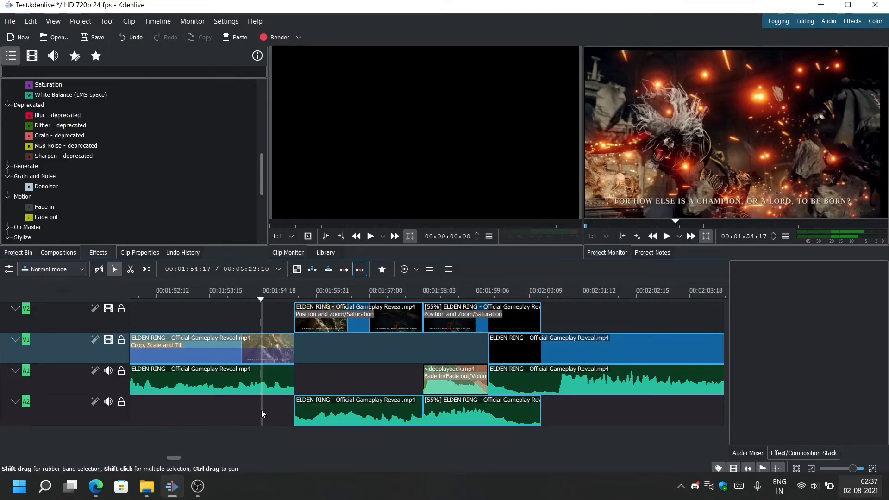
pyautogui.press('space')
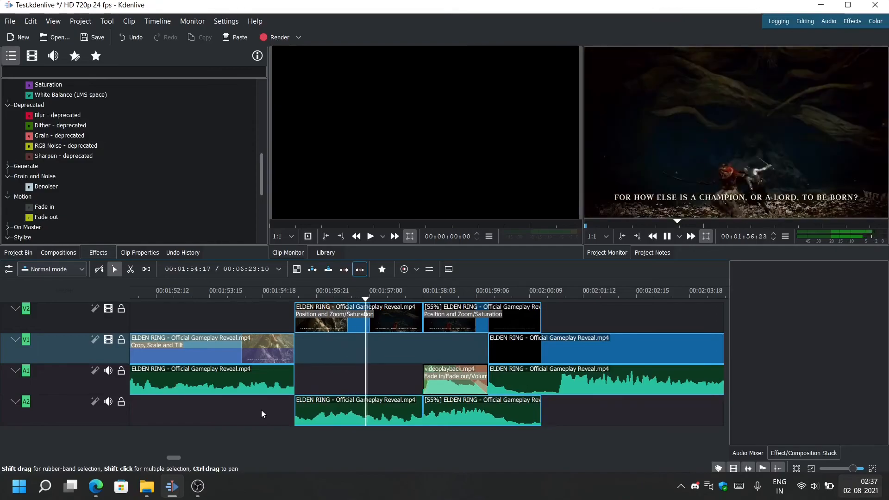
pyautogui.press('space')
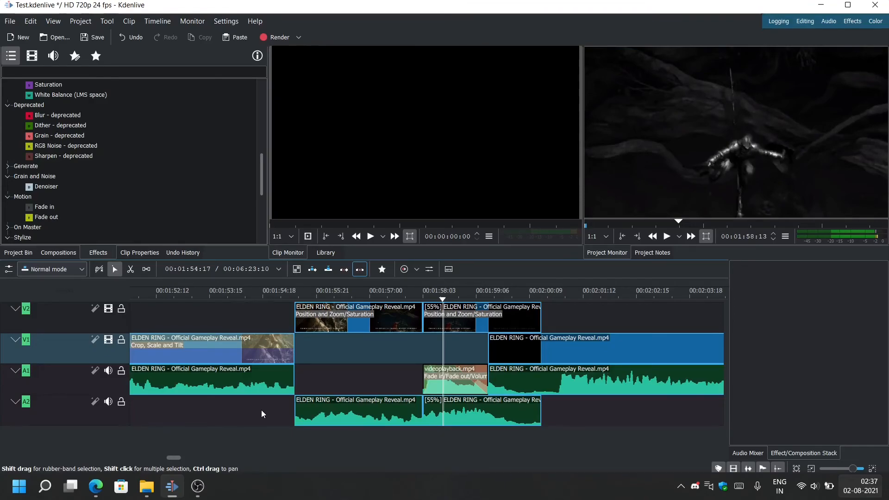
pyautogui.press('space')
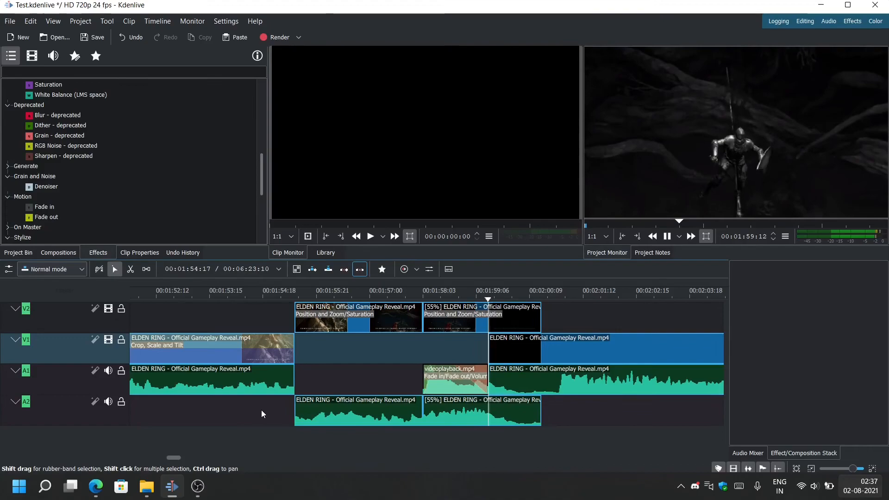
pyautogui.press('space')
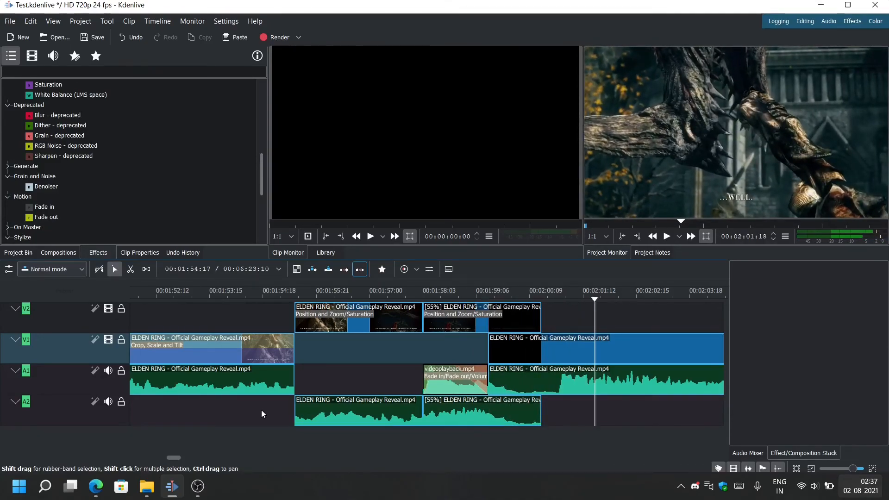